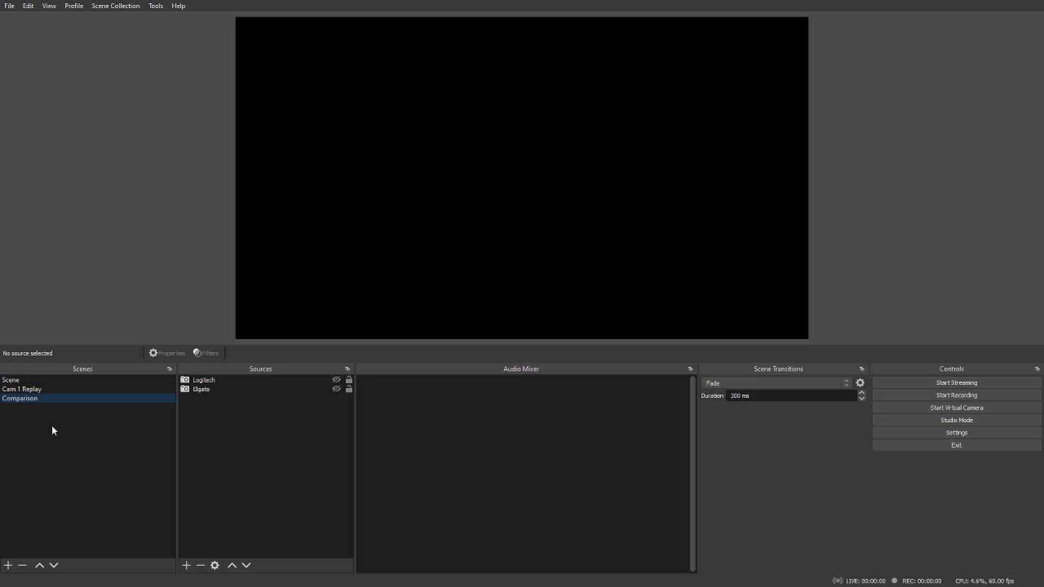
# Step: Add a new scene named "Test Scene"
pyautogui.click(8, 566)
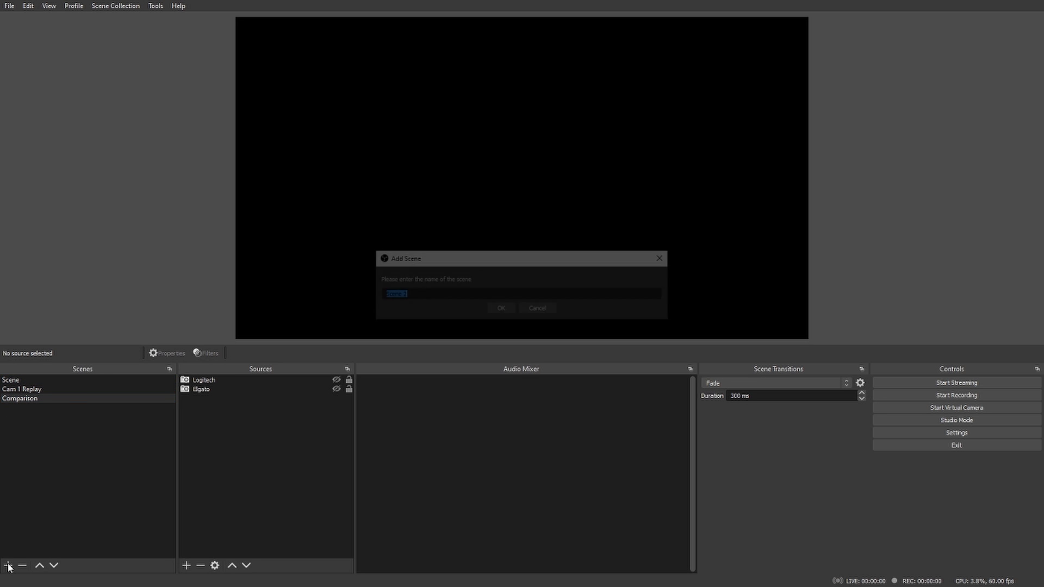
pyautogui.write('Test Scene')
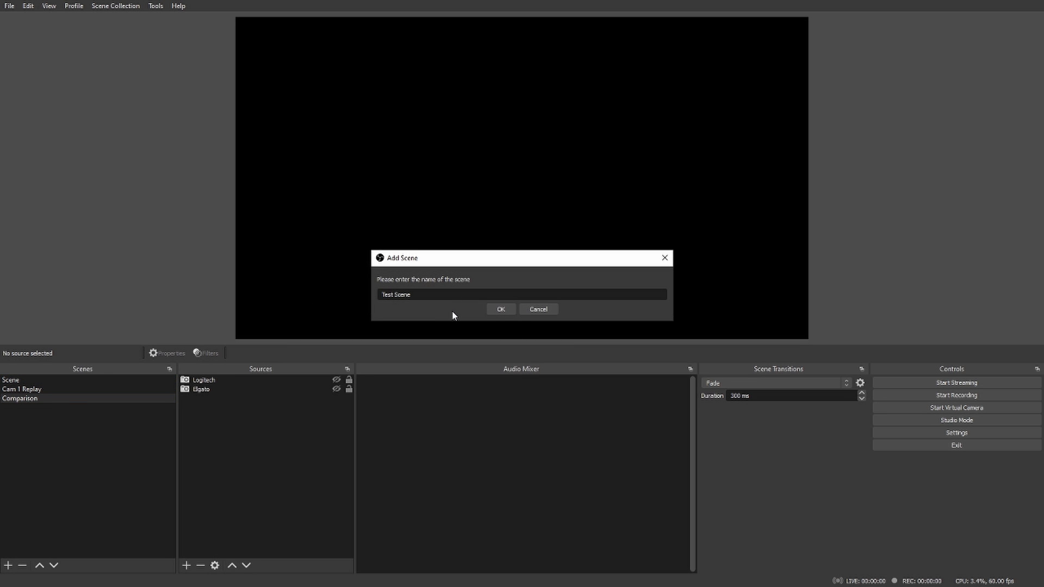
pyautogui.press('Return')
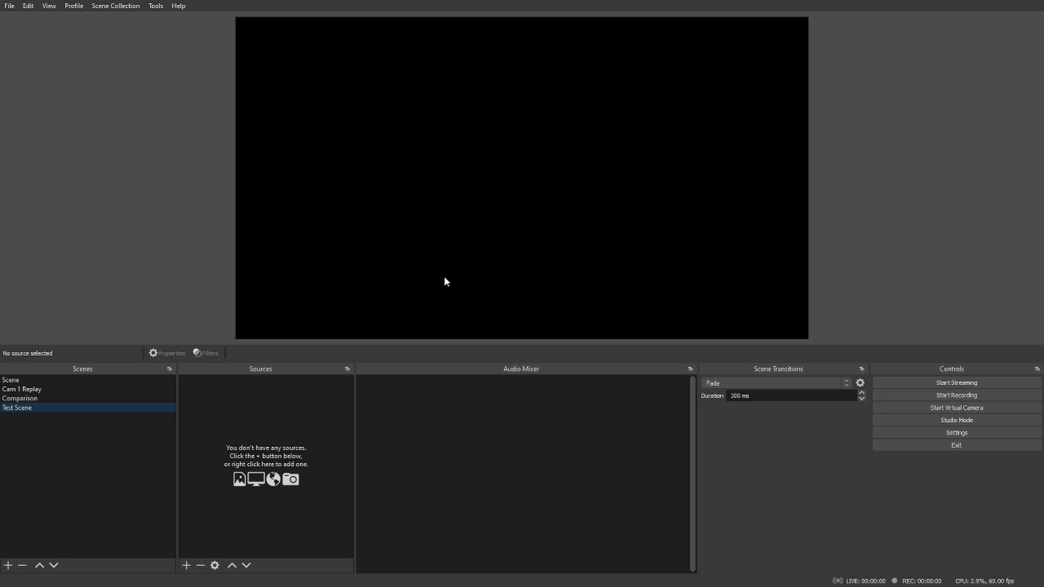
pyautogui.rightClick(267, 472)
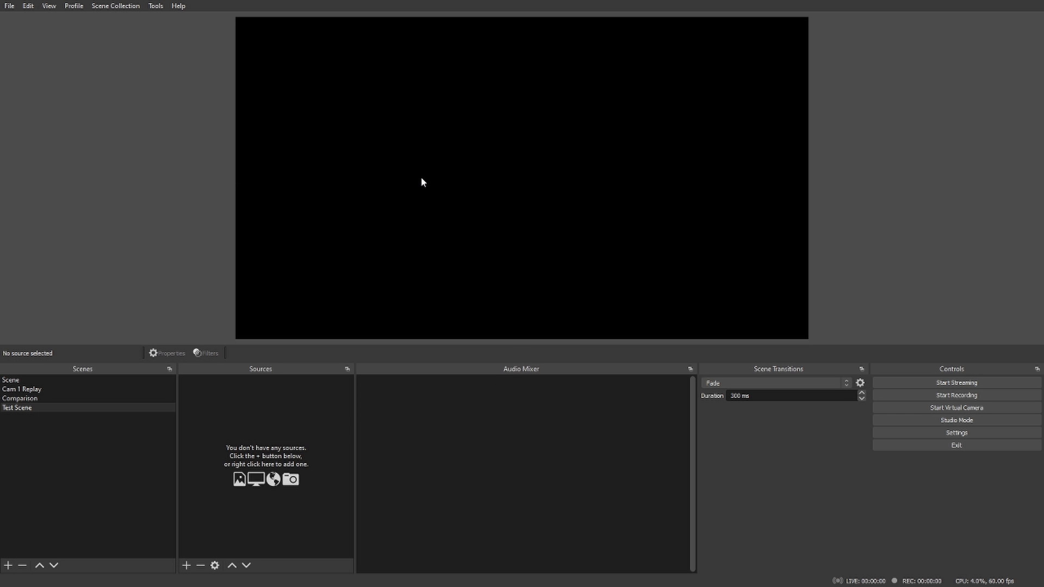
pyautogui.rightClick(409, 271)
pyautogui.click(254, 401)
pyautogui.rightClick(261, 401)
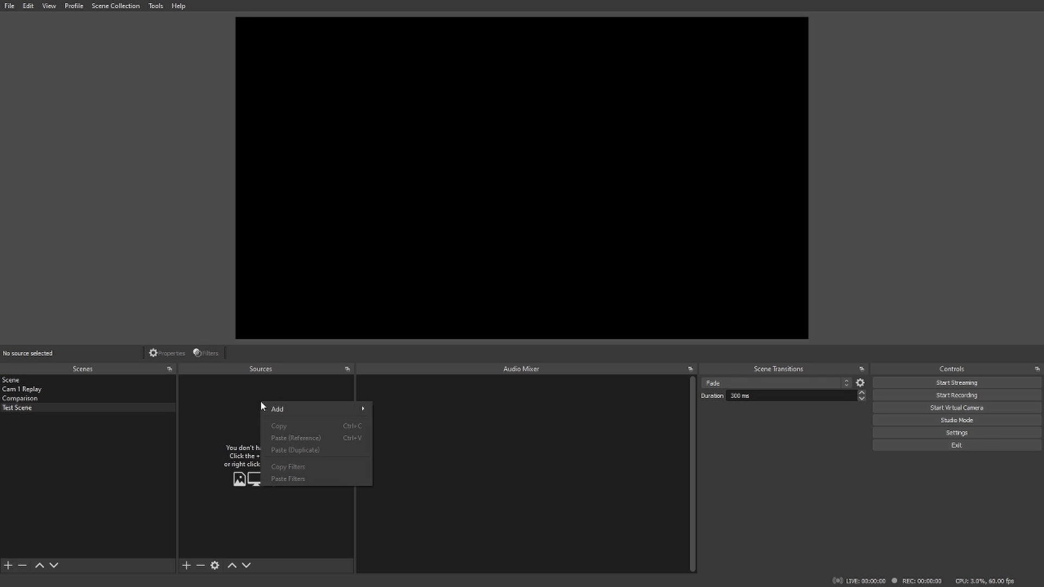
pyautogui.moveTo(289, 409)
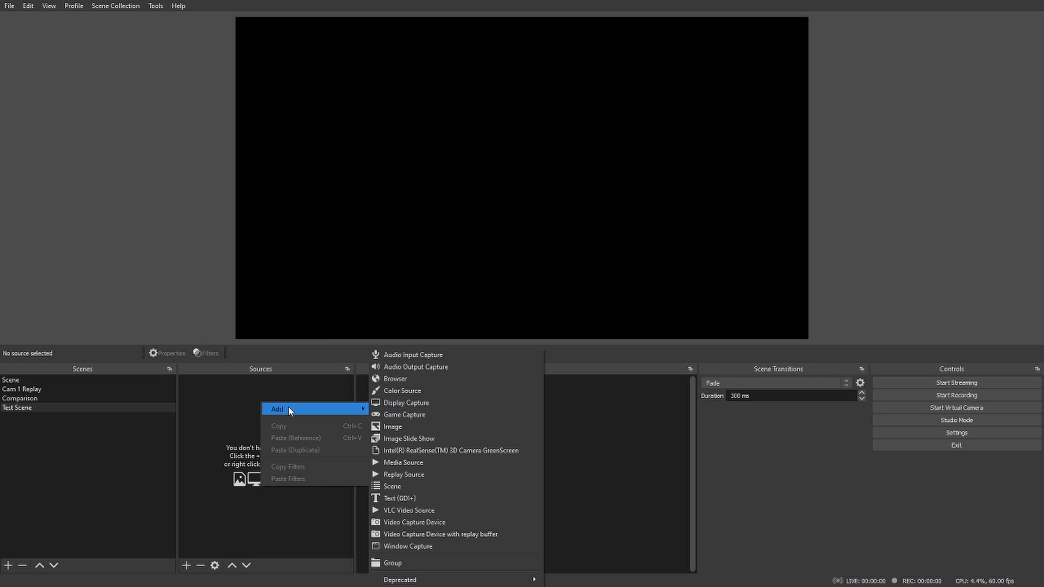
pyautogui.rightClick(202, 406)
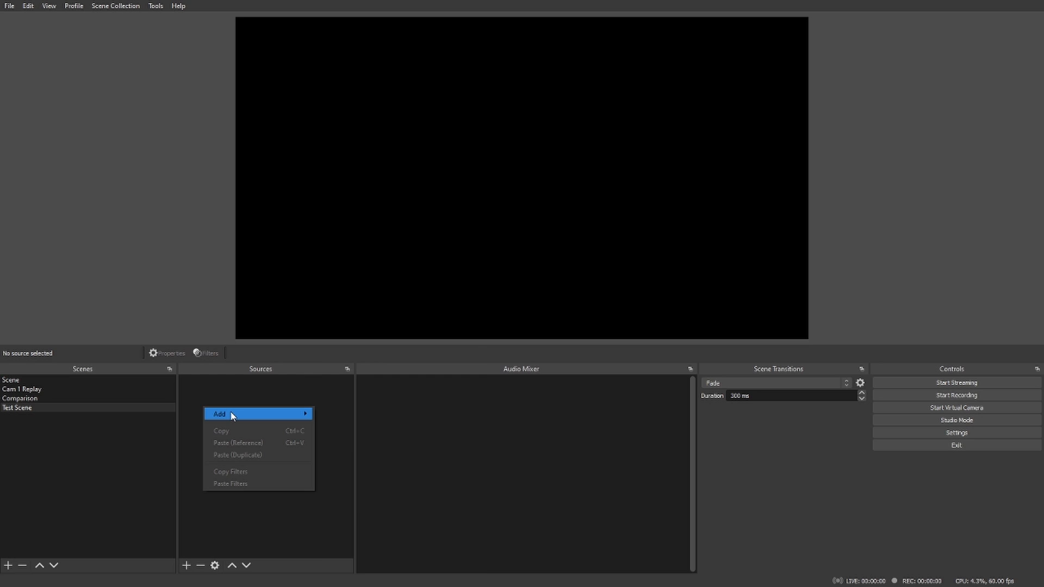
pyautogui.click(185, 567)
pyautogui.click(185, 567)
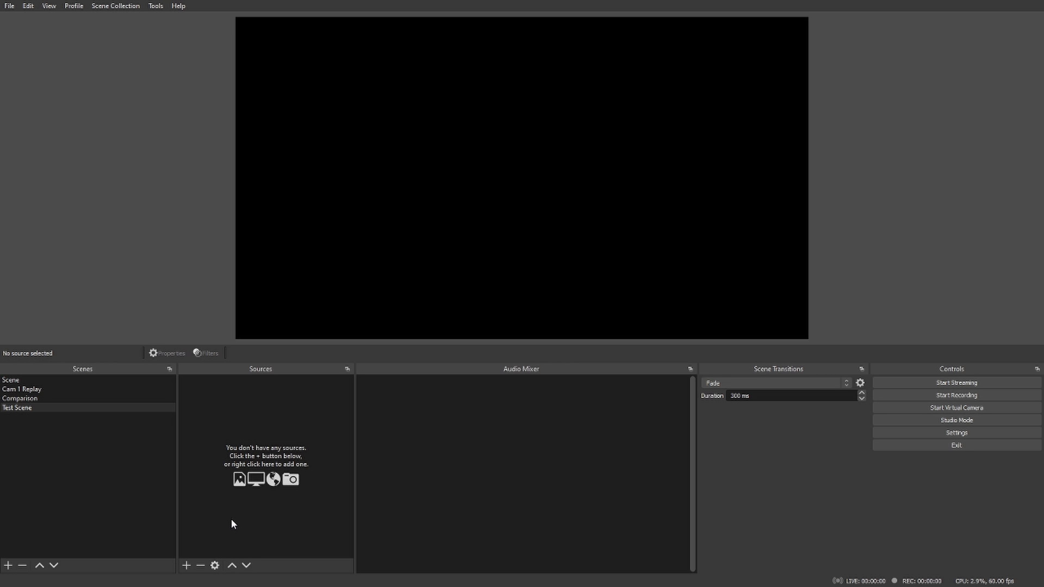
# Step: Add a new Video Capture Device source named "WebCam" to the Test Scene
pyautogui.rightClick(223, 432)
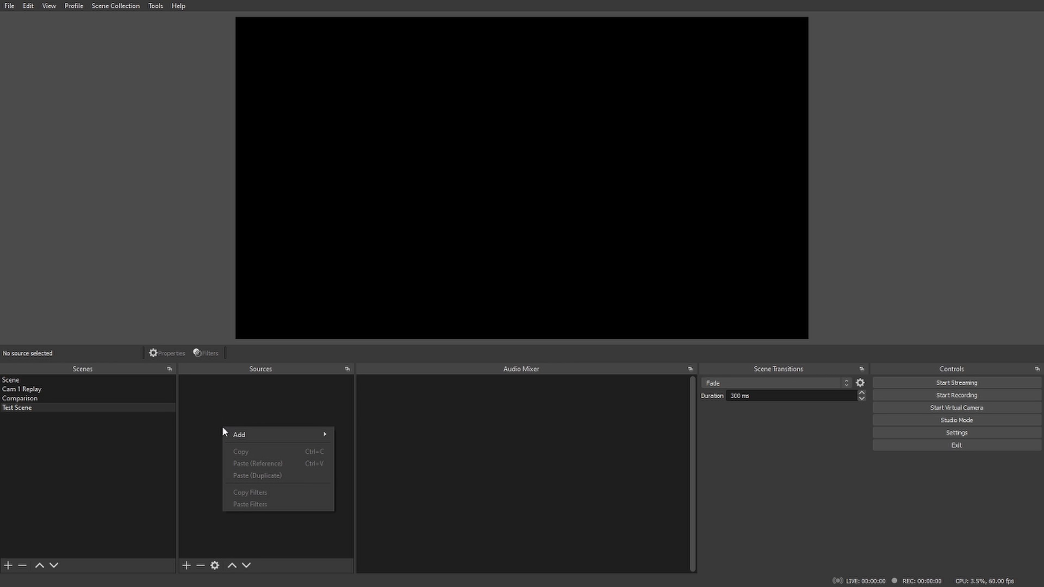
pyautogui.moveTo(250, 435)
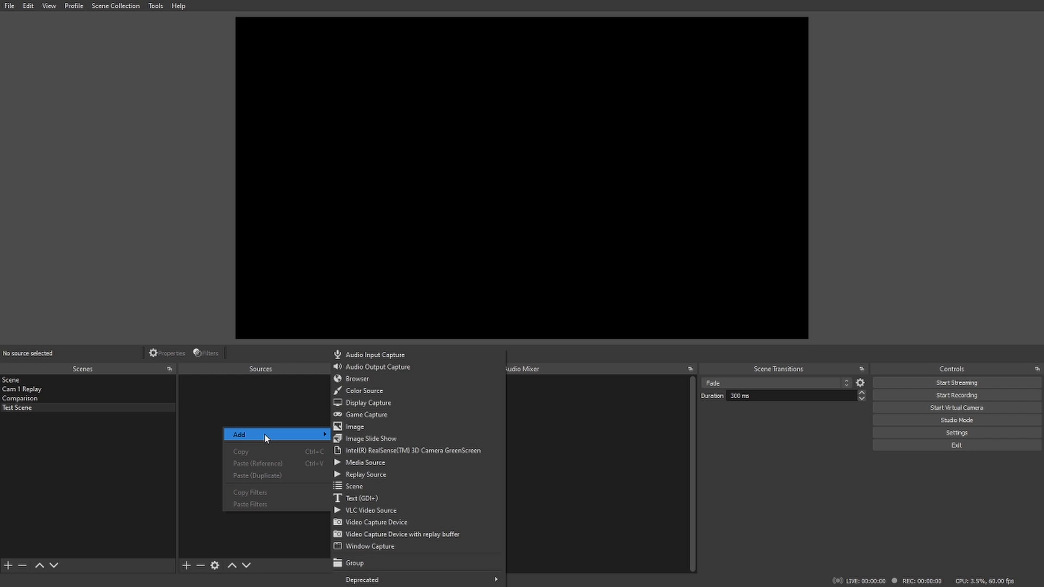
pyautogui.click(384, 521)
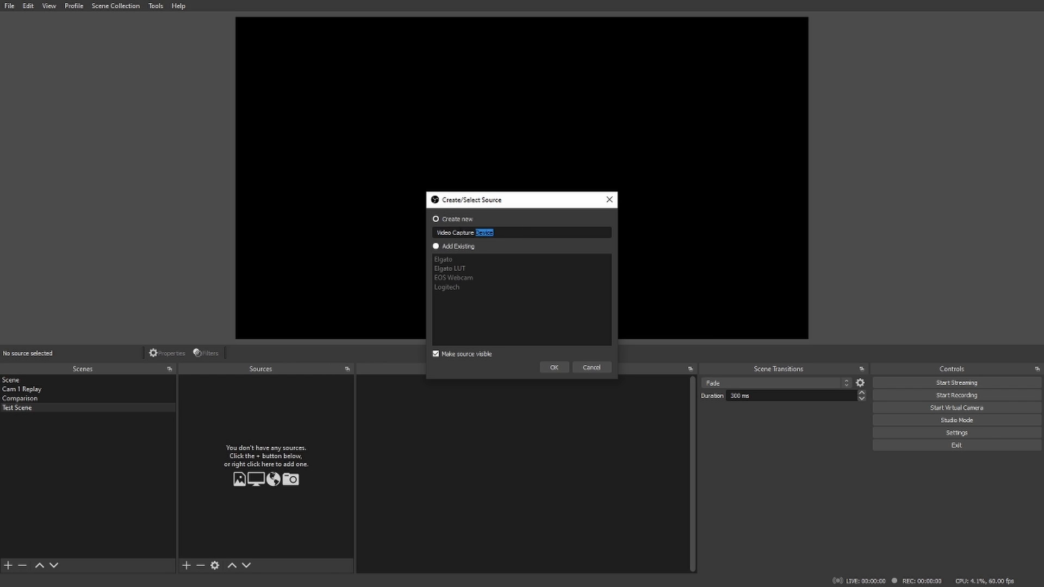
pyautogui.write('Web')
pyautogui.click(554, 368)
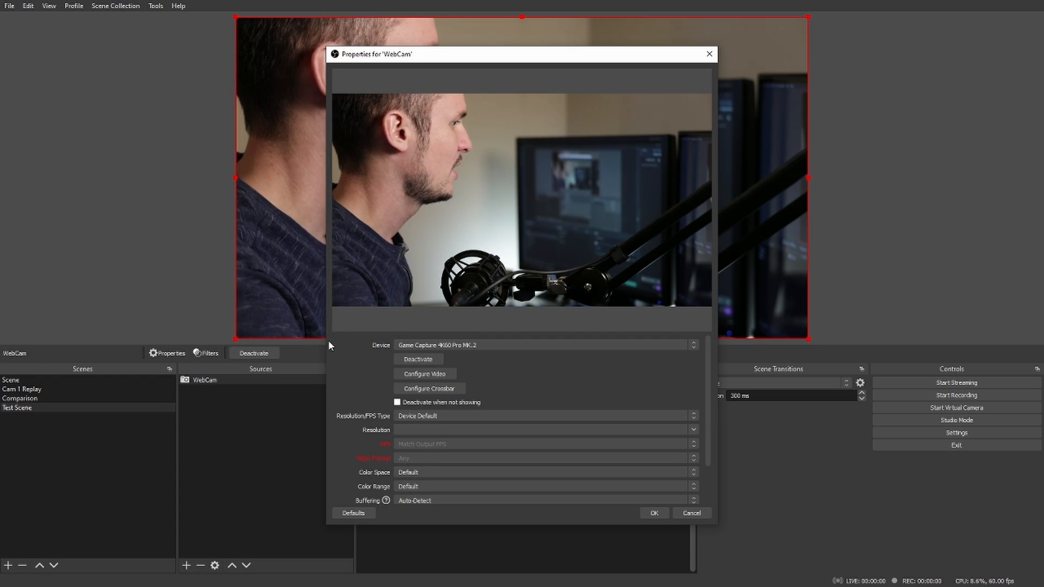
# Step: Select HD Pro Webcam C920 as the capture device of the webcam source
pyautogui.click(523, 346)
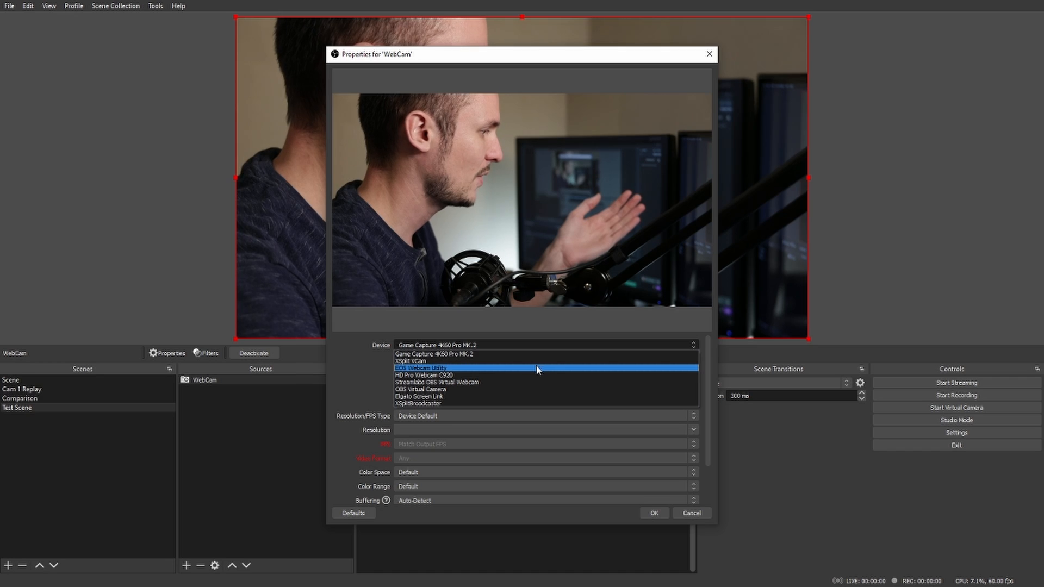
pyautogui.click(546, 375)
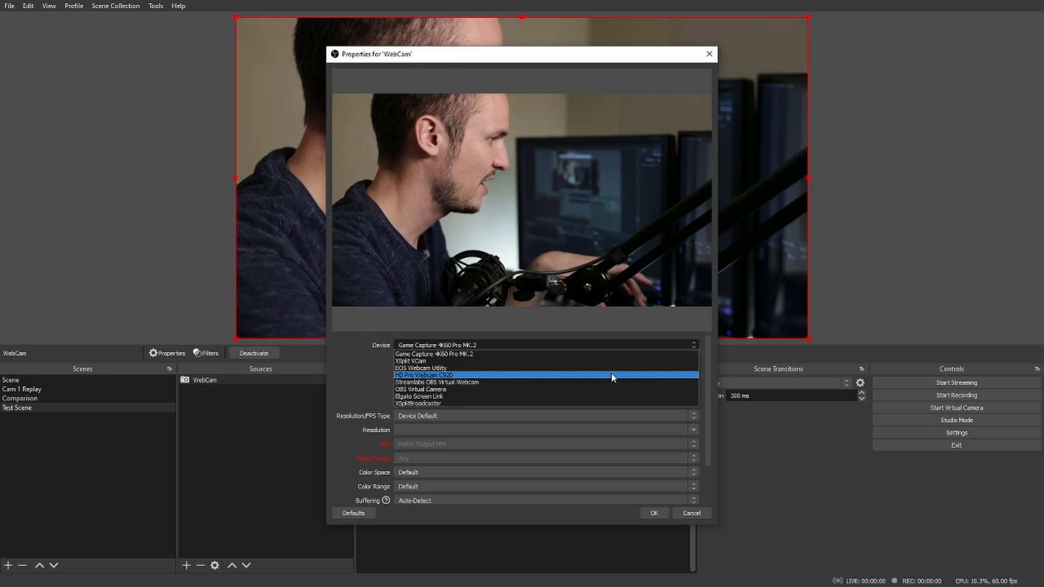
pyautogui.click(612, 375)
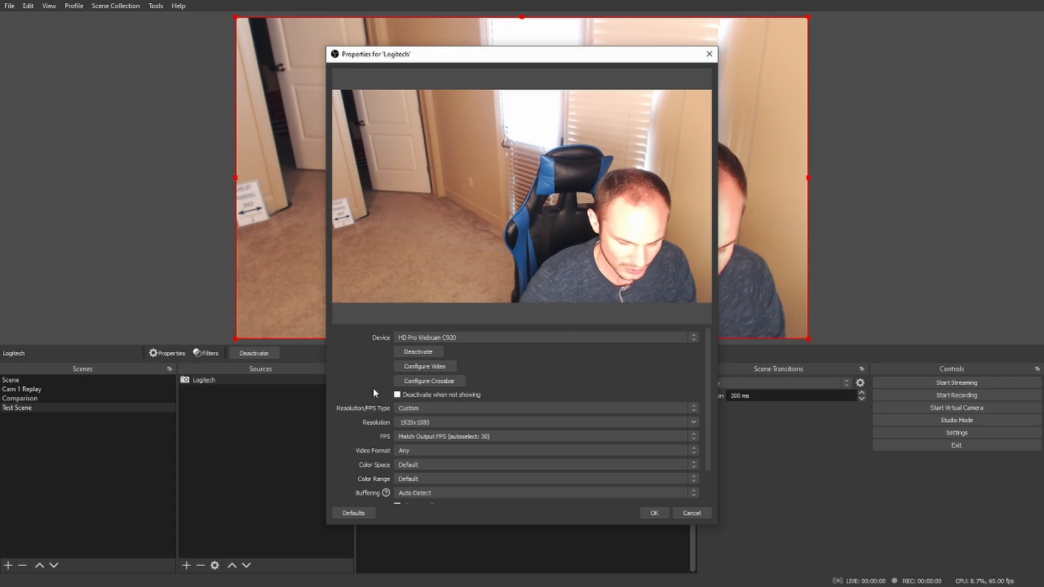
# Step: Review the Logitech source's resolution, FPS, video format and audio output settings
pyautogui.click(445, 414)
pyautogui.click(358, 399)
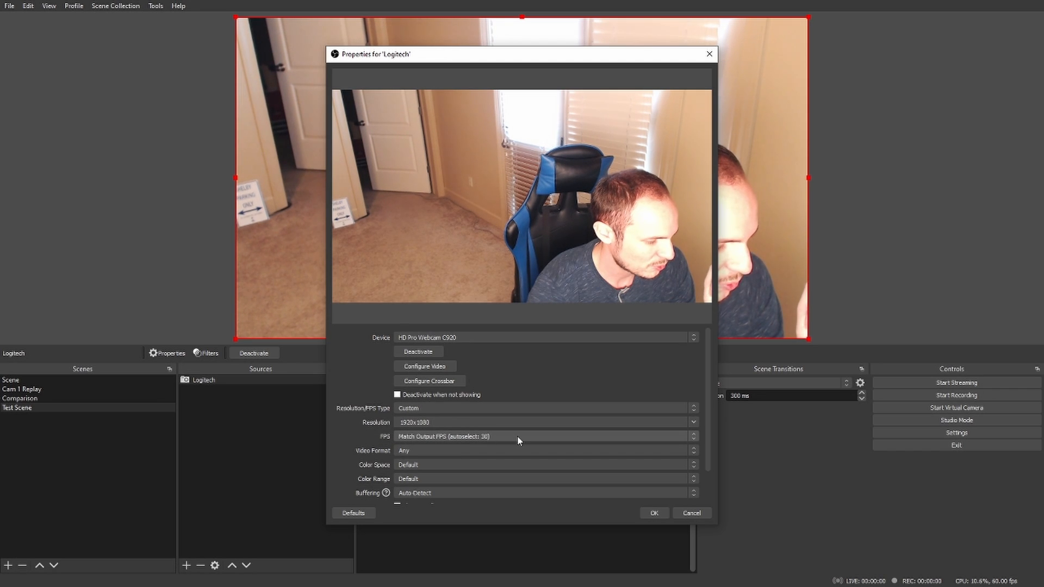
pyautogui.click(442, 450)
pyautogui.click(351, 436)
pyautogui.scroll(-2, 351, 435)
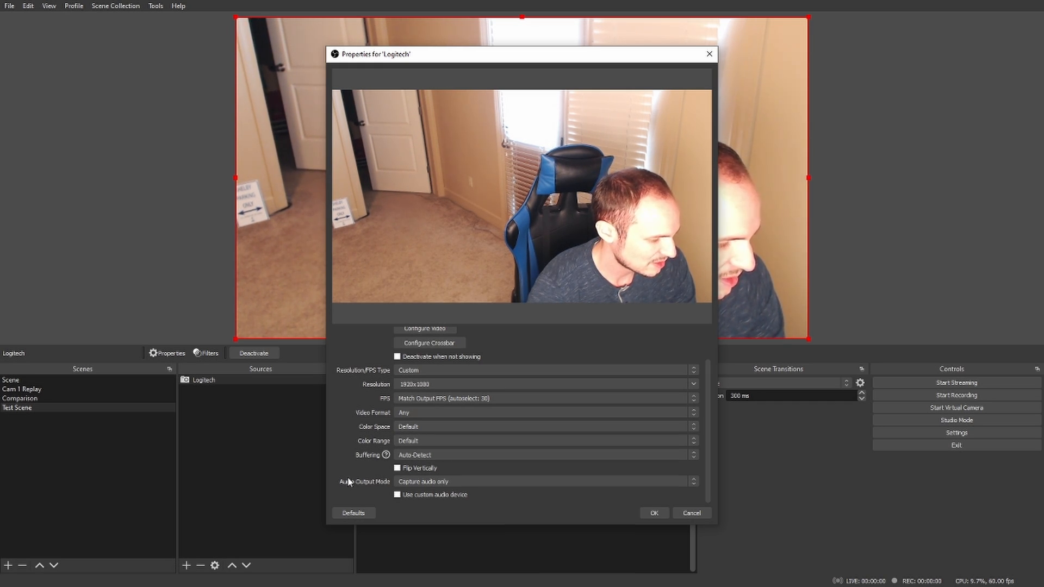
pyautogui.scroll(2, 362, 484)
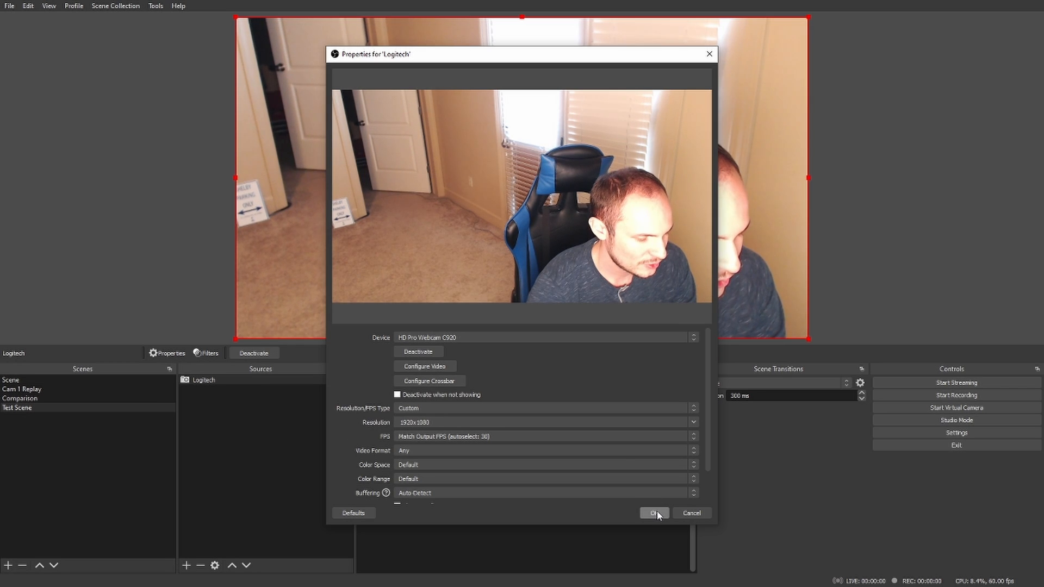
# Step: In the webcam's video configuration, turn off automatic exposure, set Exposure to -7 and apply it
pyautogui.click(430, 366)
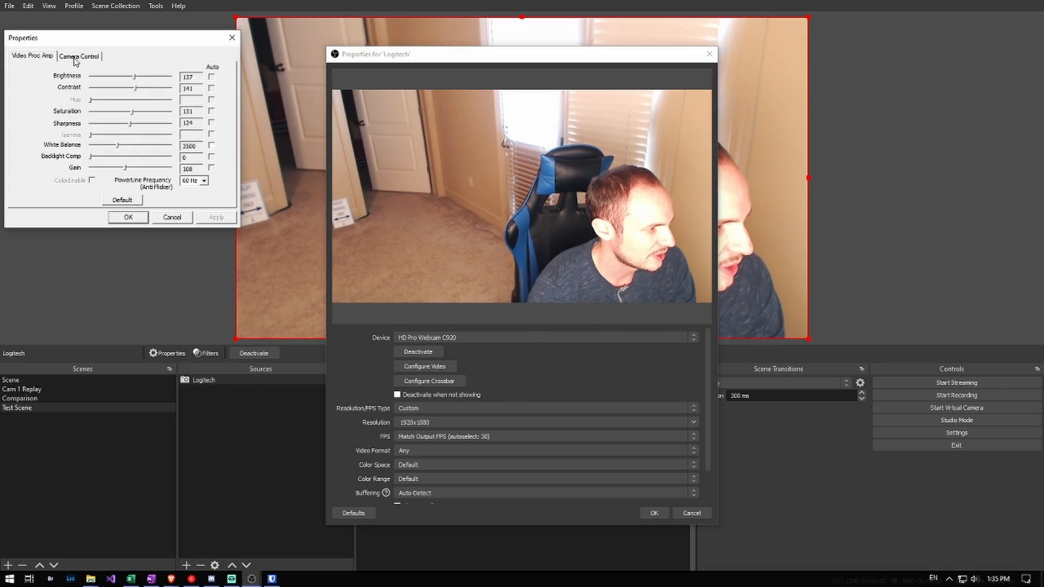
pyautogui.moveTo(83, 37); pyautogui.dragTo(141, 163)
pyautogui.click(129, 184)
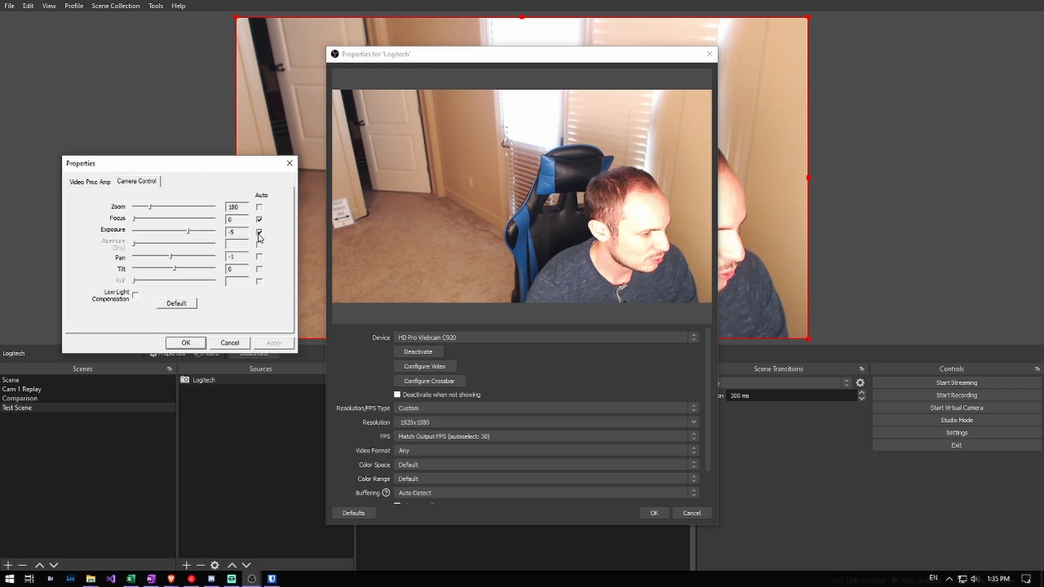
pyautogui.moveTo(186, 234); pyautogui.dragTo(153, 233)
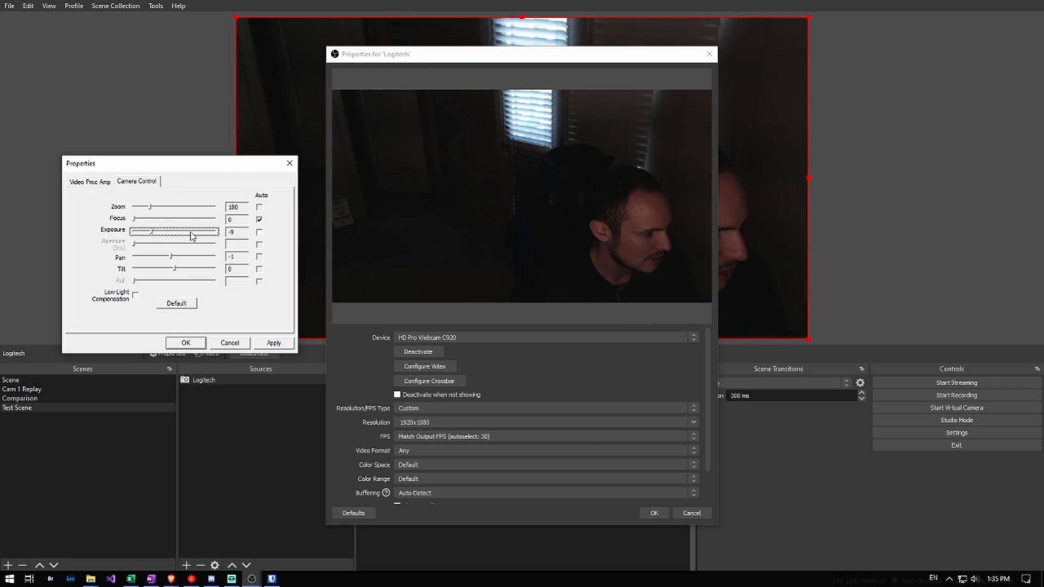
pyautogui.moveTo(157, 235); pyautogui.dragTo(172, 237)
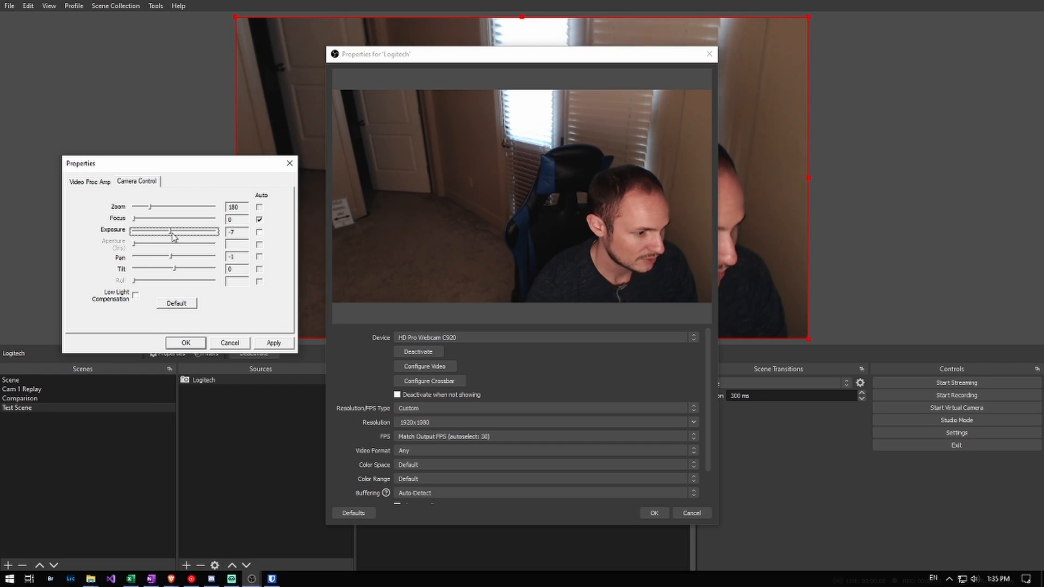
pyautogui.moveTo(171, 235); pyautogui.dragTo(179, 238)
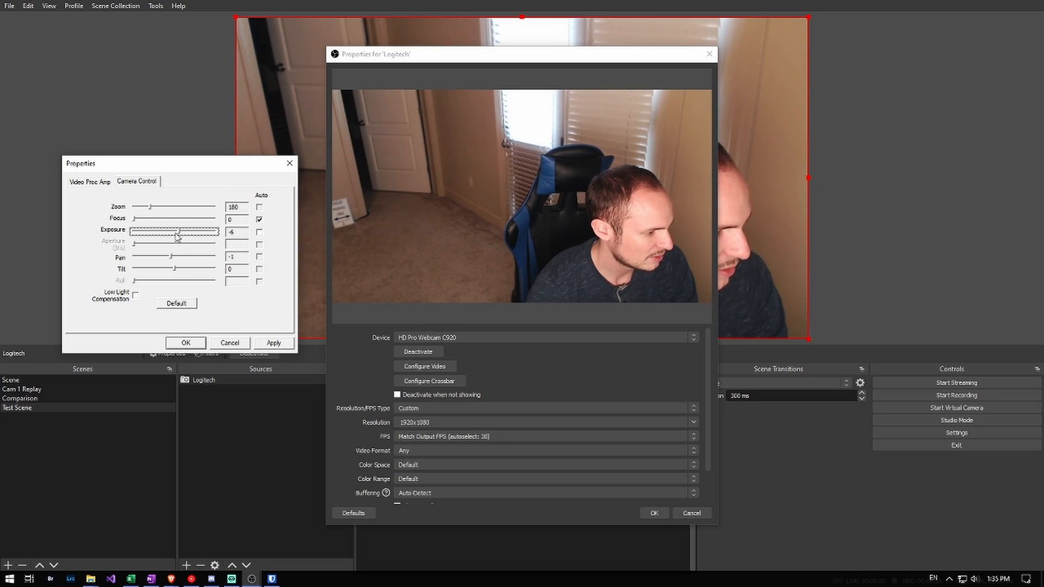
pyautogui.moveTo(177, 237); pyautogui.dragTo(170, 235)
pyautogui.click(274, 342)
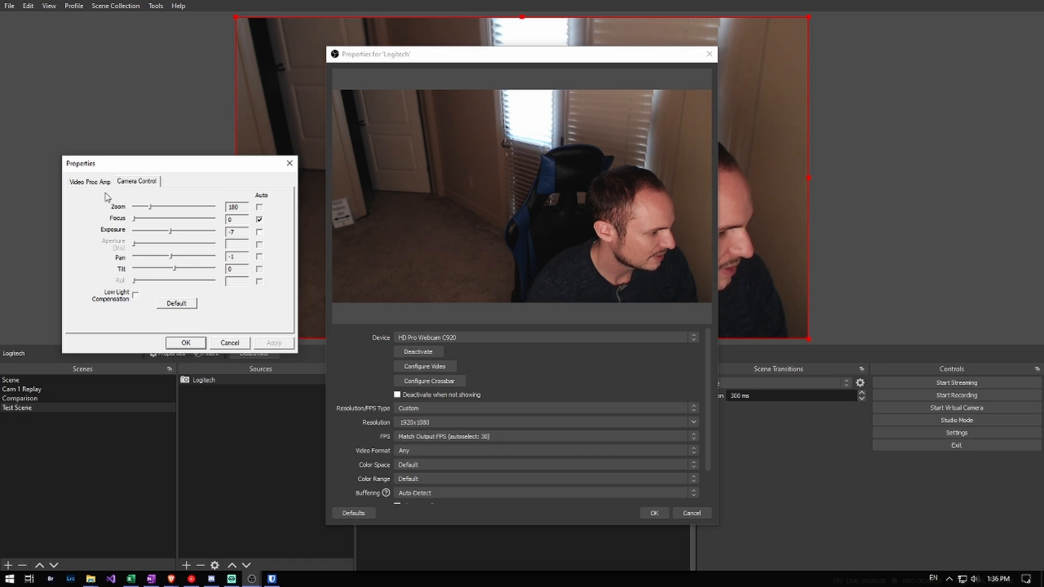
# Step: Set the webcam's Brightness to 141, apply it and accept the source properties
pyautogui.click(90, 182)
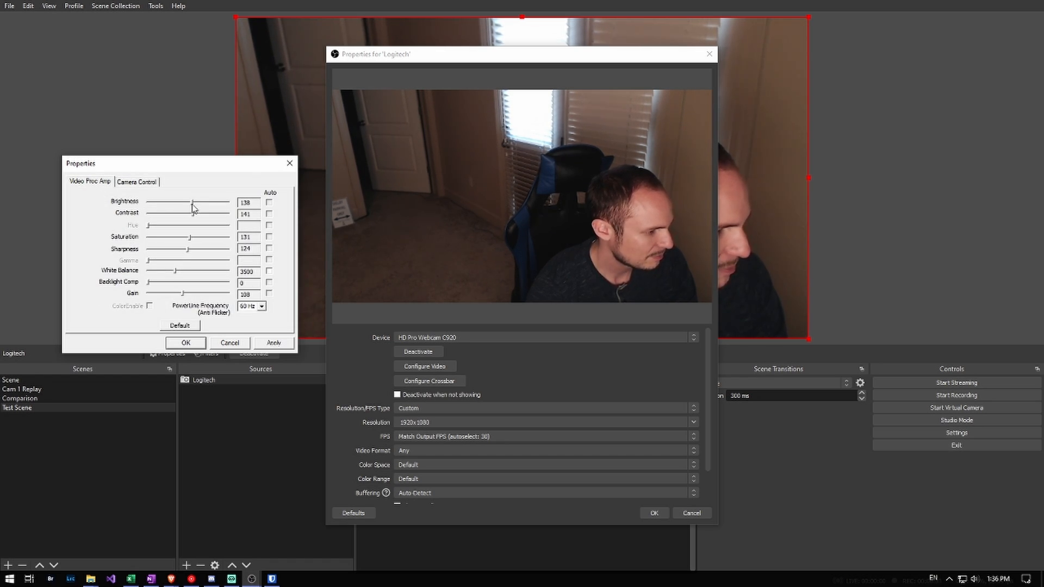
pyautogui.moveTo(193, 209)
pyautogui.mouseDown()
pyautogui.moveTo(163, 214)
pyautogui.moveTo(209, 210)
pyautogui.moveTo(194, 214)
pyautogui.mouseUp()
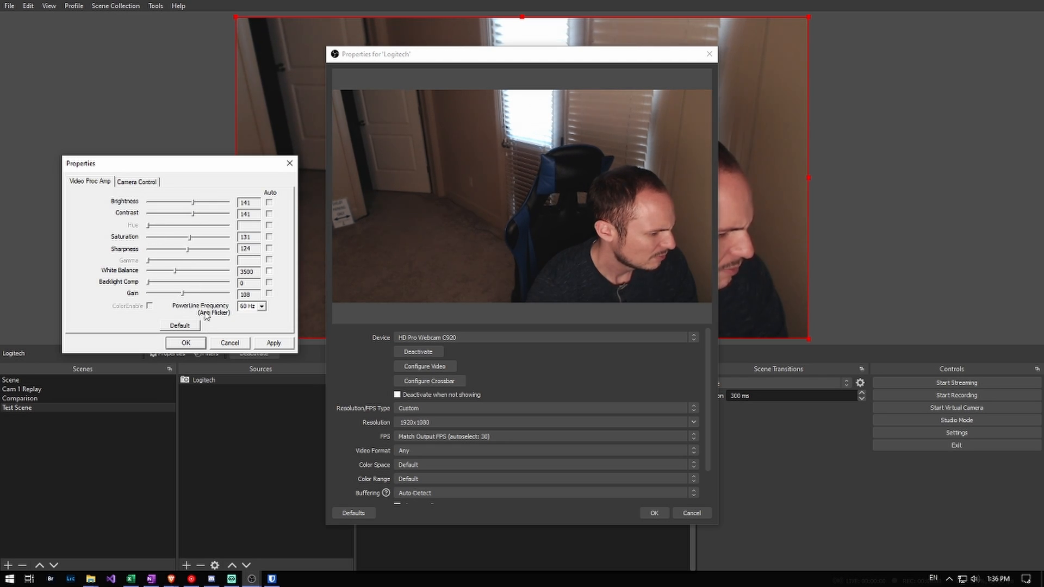
pyautogui.click(274, 343)
pyautogui.click(187, 344)
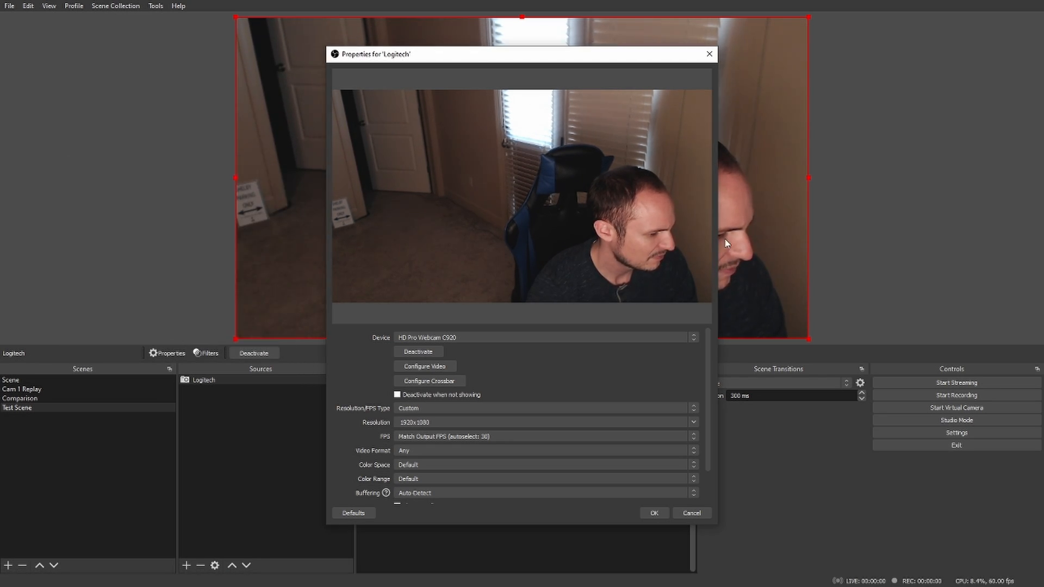
pyautogui.click(654, 513)
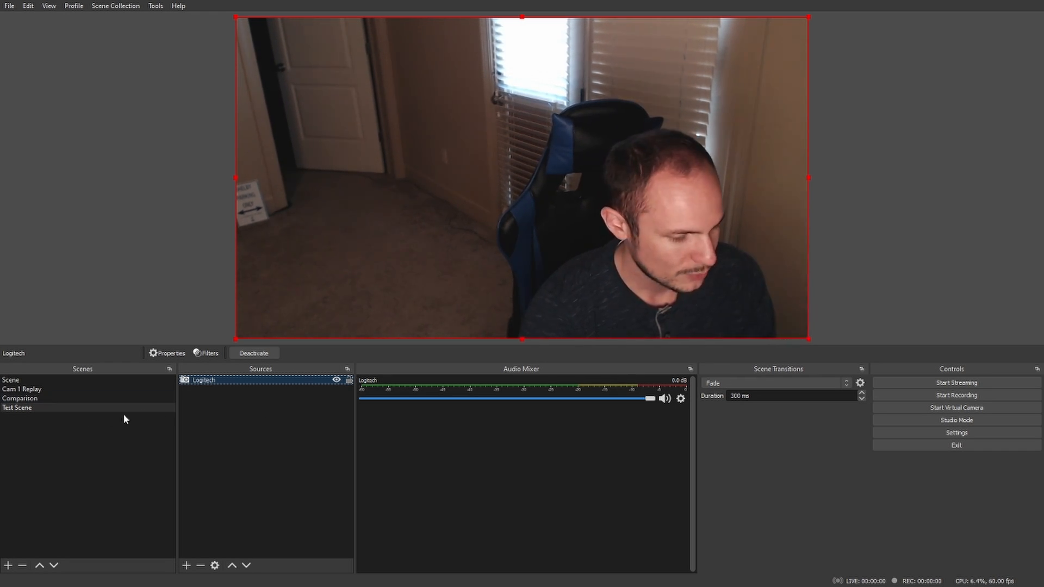
# Step: Add the existing "Webcam Audio" source to the Test Scene as an Audio Input Capture
pyautogui.click(243, 417)
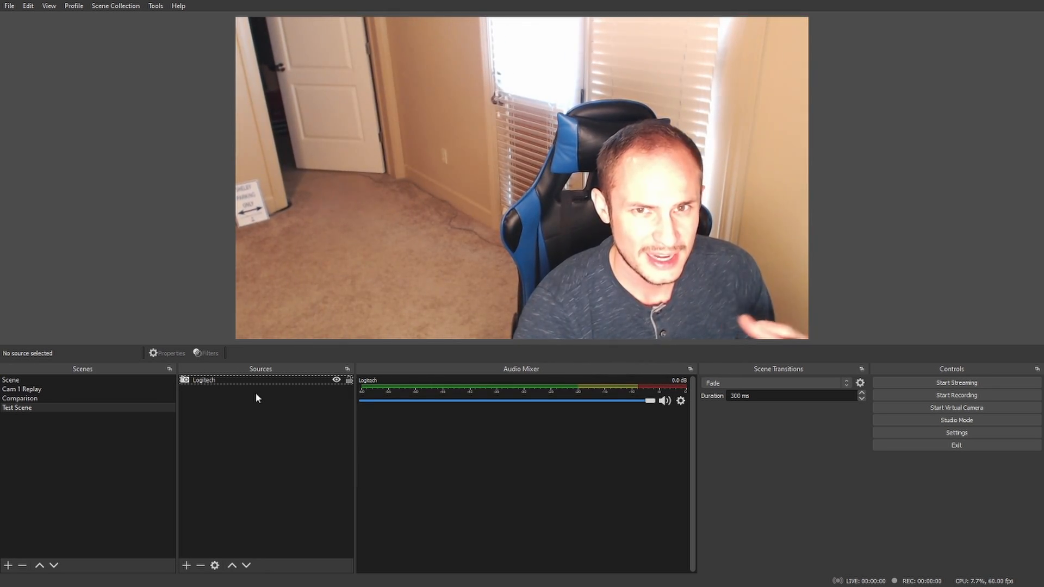
pyautogui.rightClick(237, 414)
pyautogui.moveTo(264, 423)
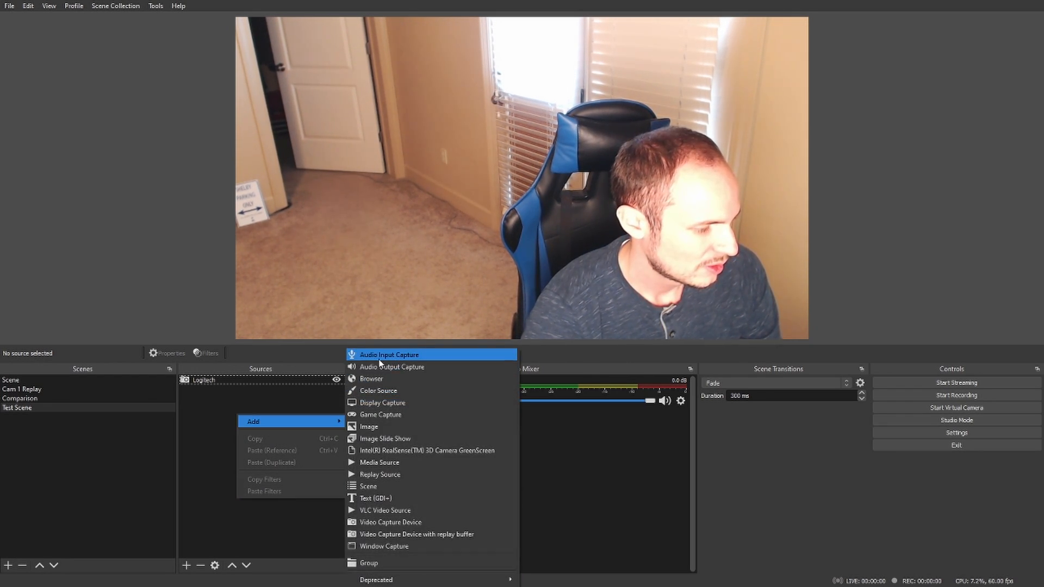
pyautogui.click(454, 354)
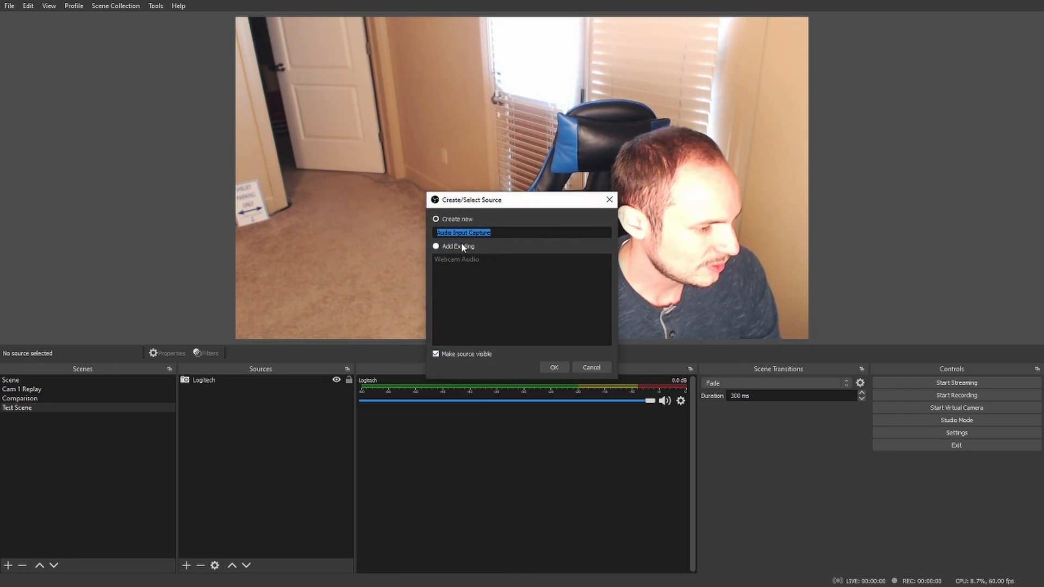
pyautogui.click(447, 260)
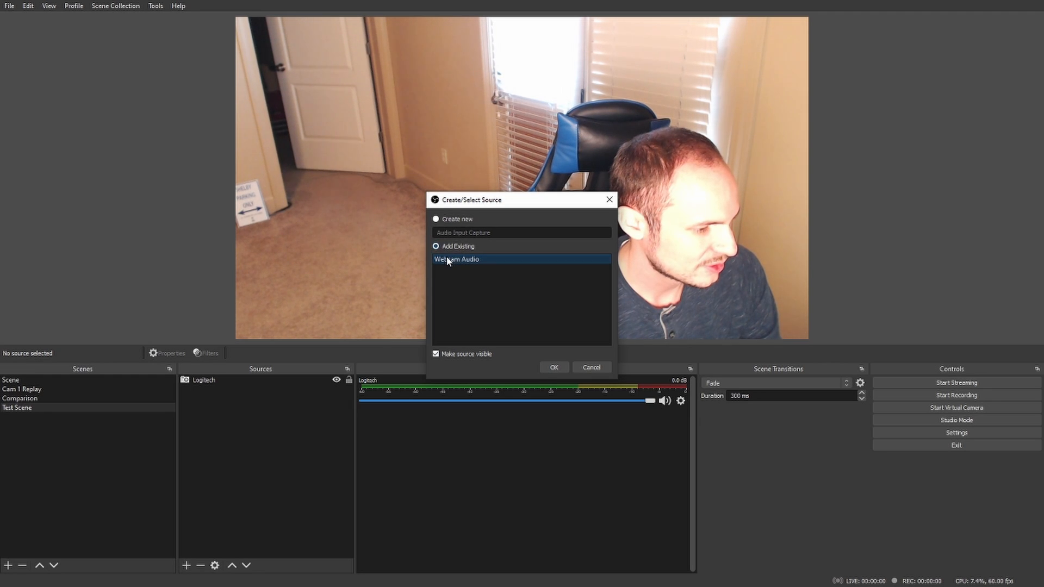
pyautogui.click(554, 368)
# Step: Set the Webcam Audio source's device to Microphone (HD Pro Webcam C920) and accept its properties
pyautogui.doubleClick(218, 380)
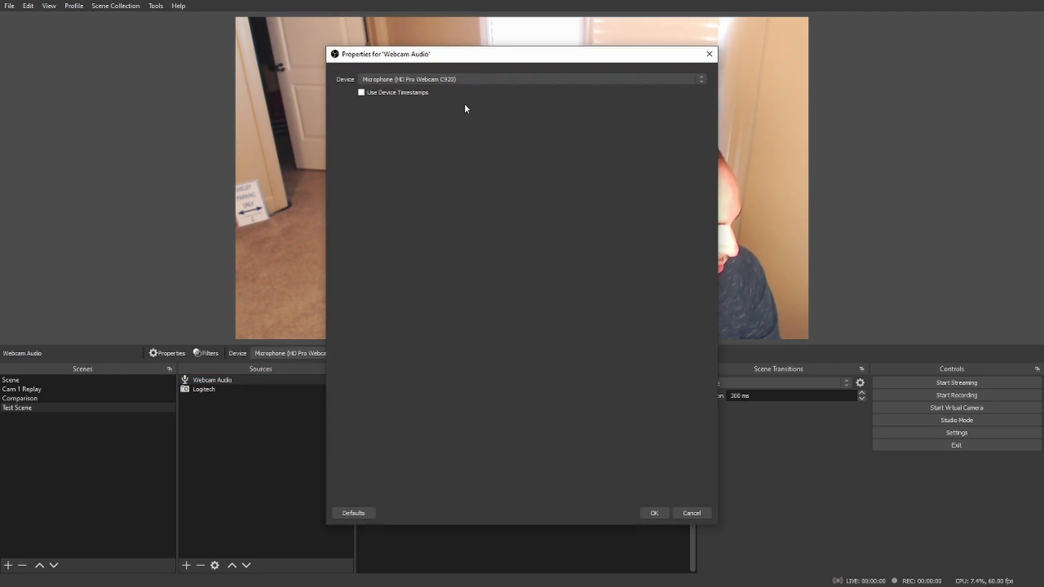
pyautogui.click(445, 80)
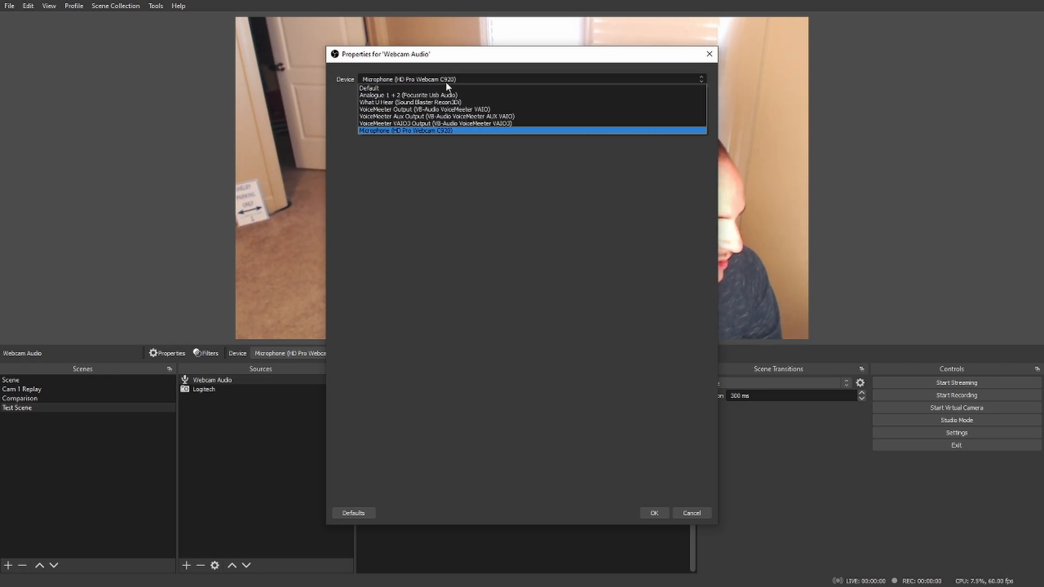
pyautogui.click(422, 138)
pyautogui.click(653, 514)
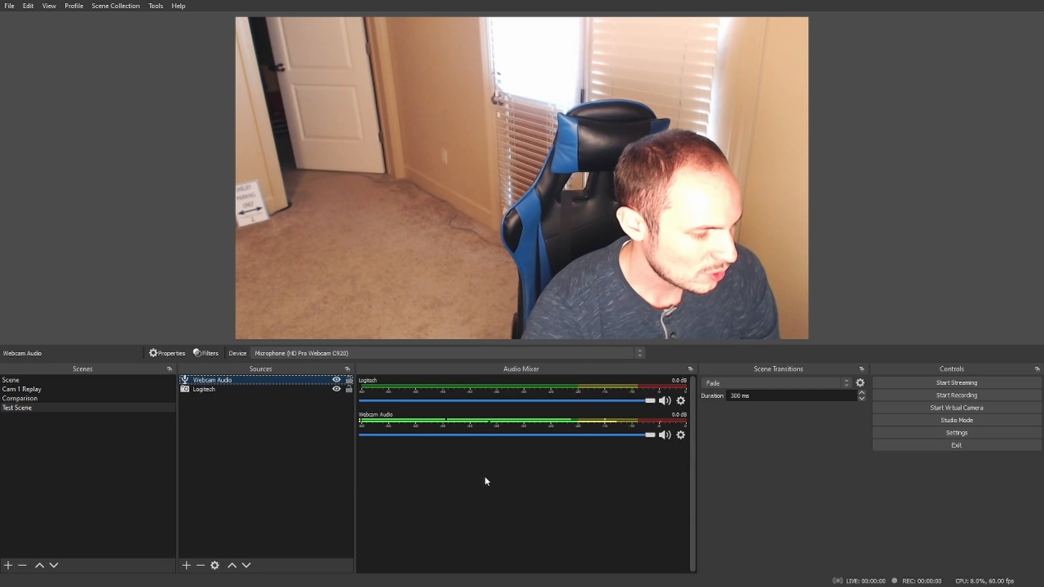
# Step: Hide the Webcam Audio source and enable a custom audio device for the Logitech source, set to Microphone (HD Pro Webcam C920)
pyautogui.click(337, 381)
pyautogui.doubleClick(212, 388)
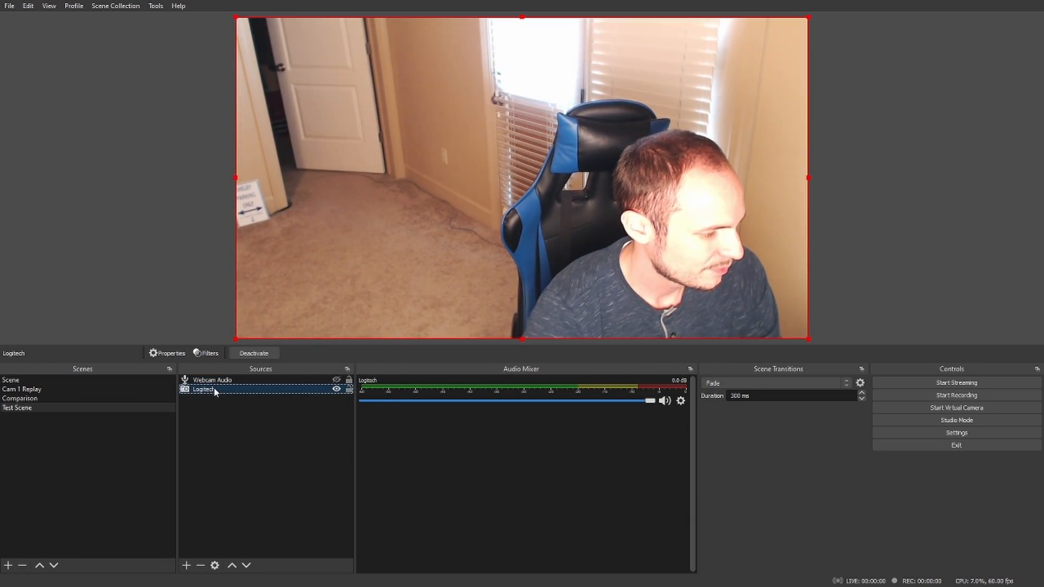
pyautogui.rightClick(214, 390)
pyautogui.click(364, 379)
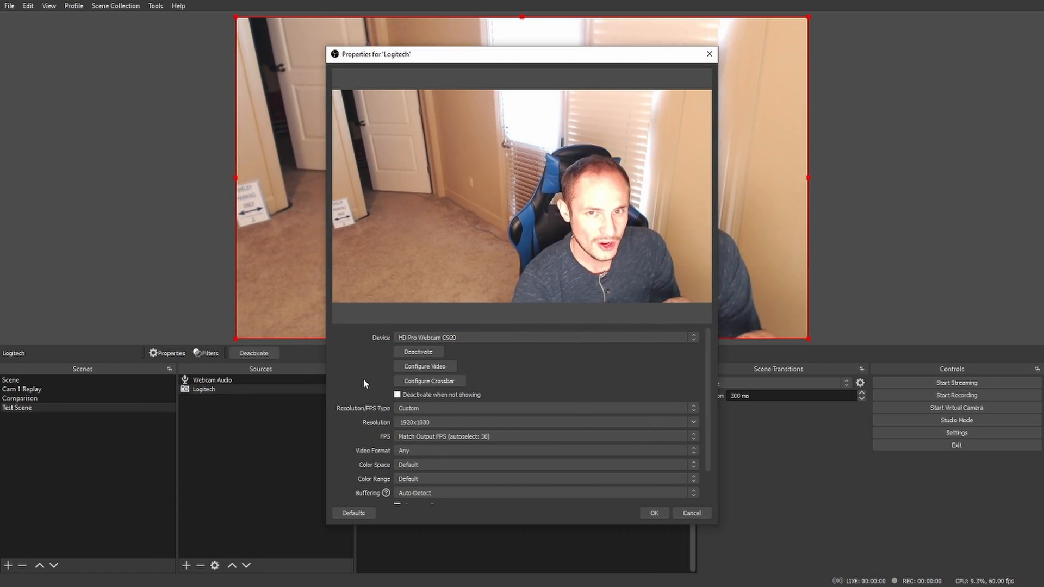
pyautogui.scroll(-2, 348, 397)
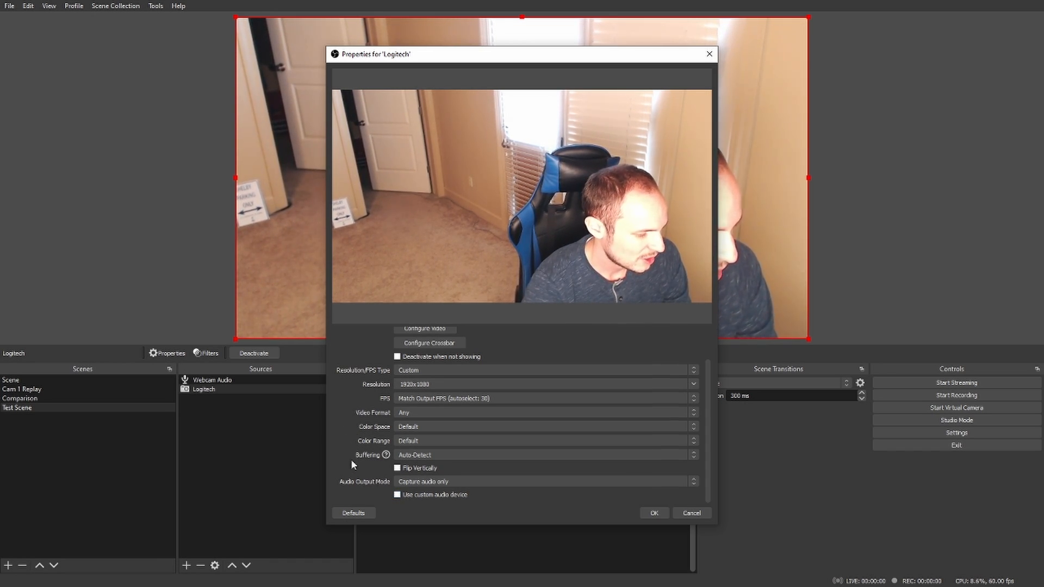
pyautogui.click(397, 494)
pyautogui.scroll(-1, 377, 445)
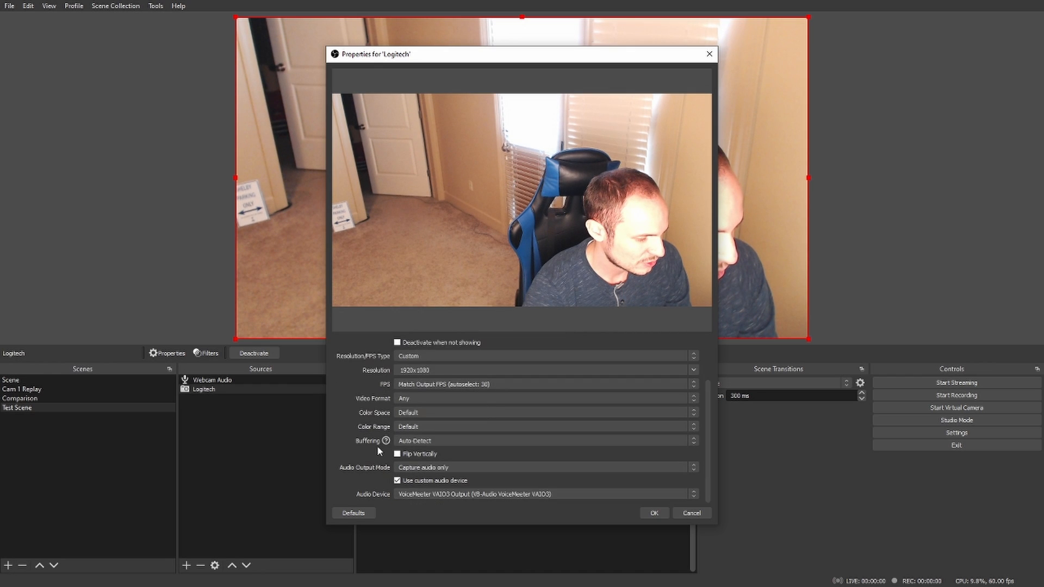
pyautogui.click(443, 494)
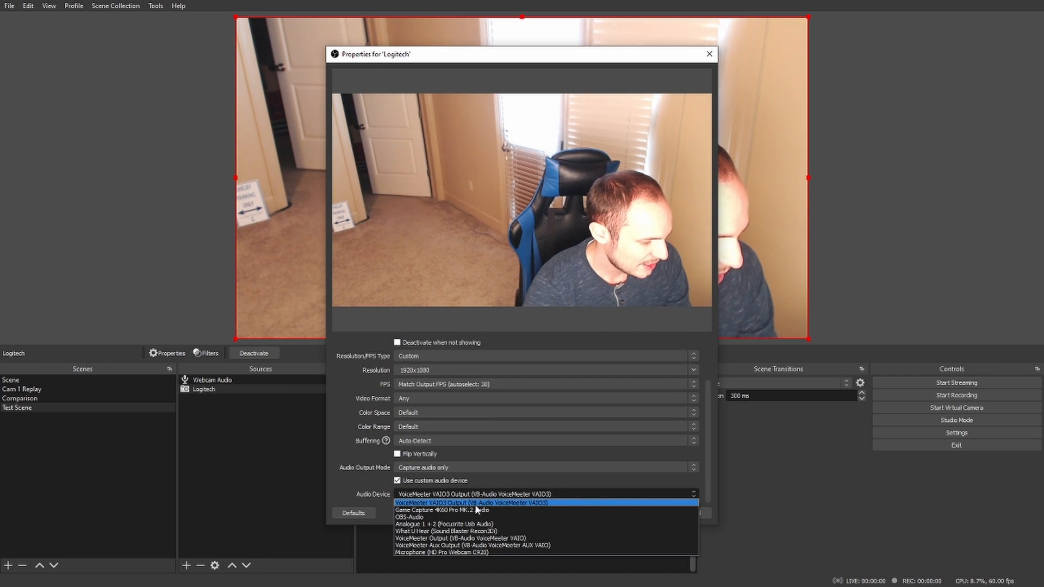
pyautogui.click(431, 551)
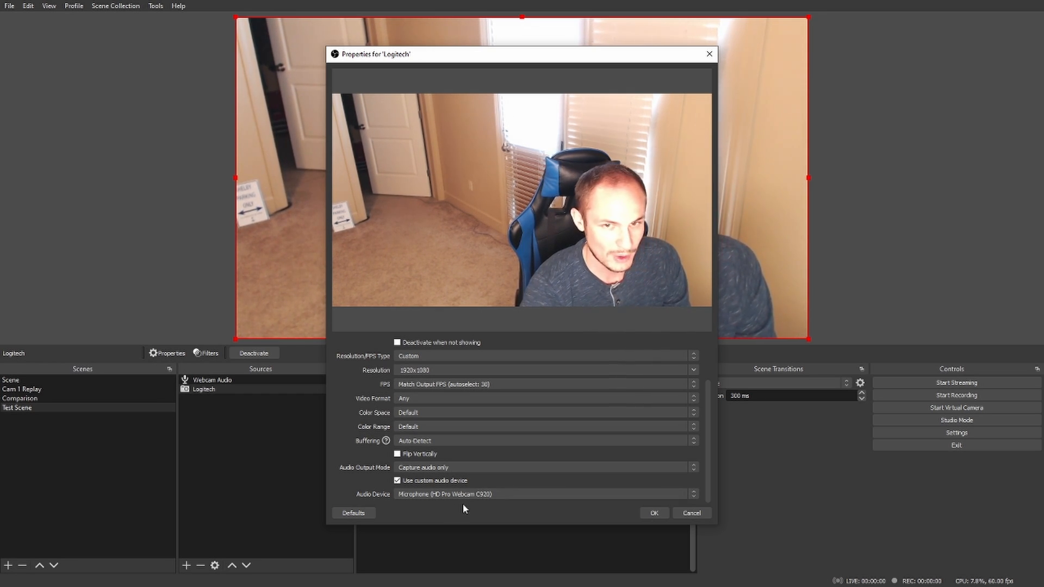
# Step: Lower the Exposure in the Logitech webcam's camera controls, apply it and accept the source properties
pyautogui.scroll(2, 365, 463)
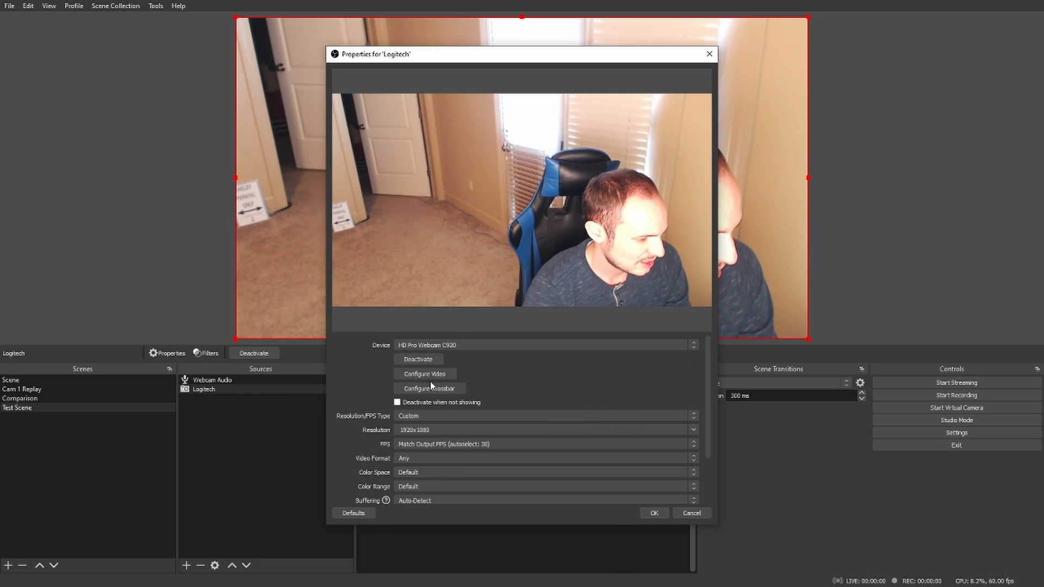
pyautogui.click(428, 375)
pyautogui.click(76, 28)
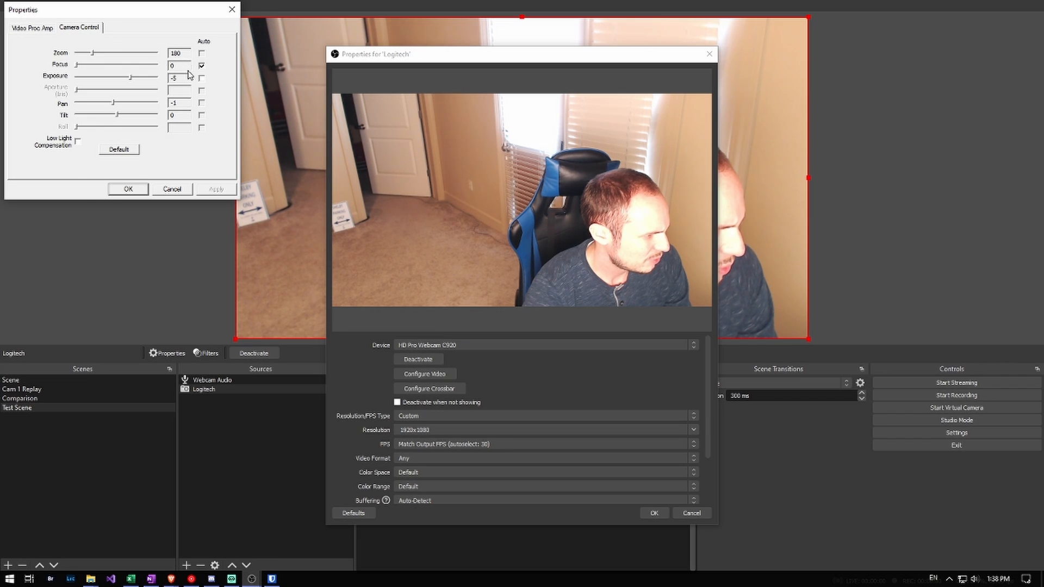
pyautogui.click(108, 79)
pyautogui.click(109, 79)
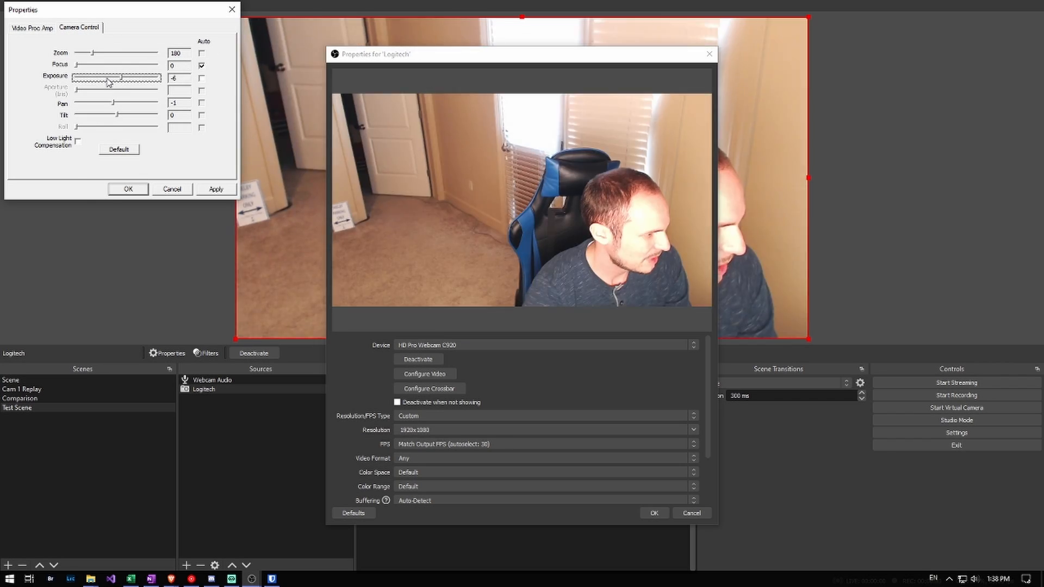
pyautogui.click(108, 79)
pyautogui.click(228, 192)
pyautogui.click(129, 189)
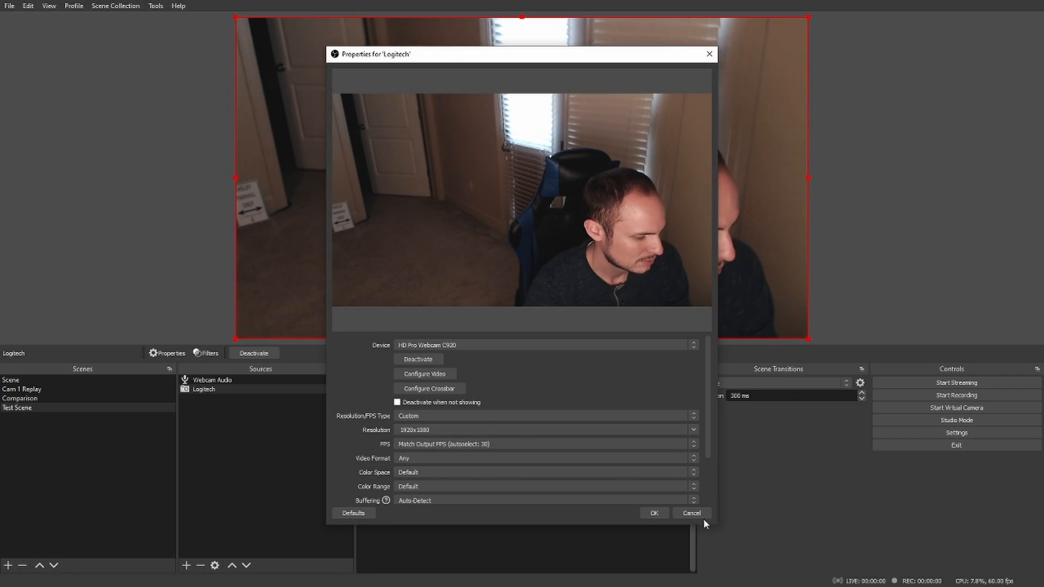
pyautogui.click(655, 515)
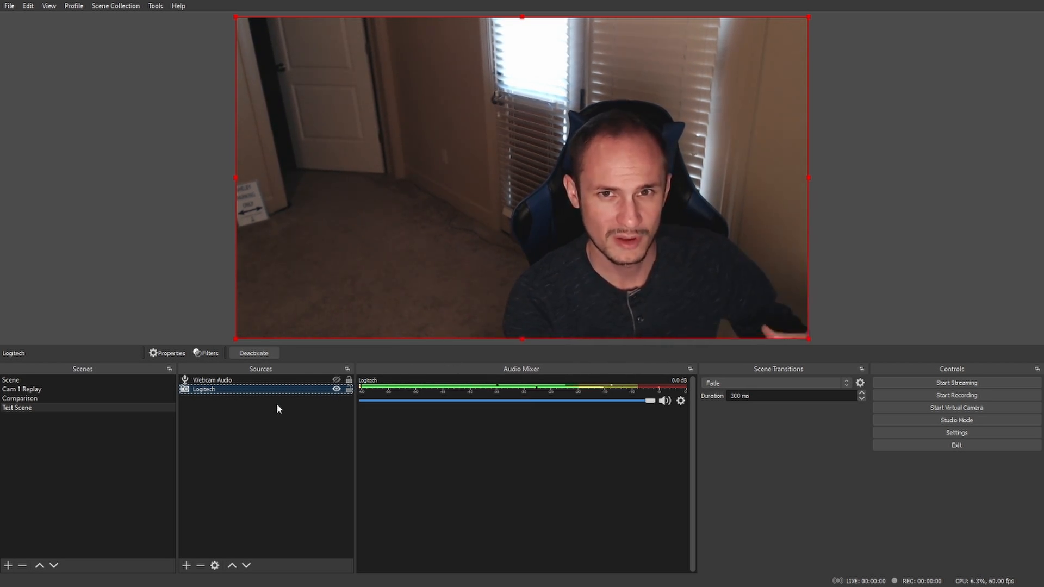
# Step: Show the Webcam Audio source and hide it again
pyautogui.click(337, 380)
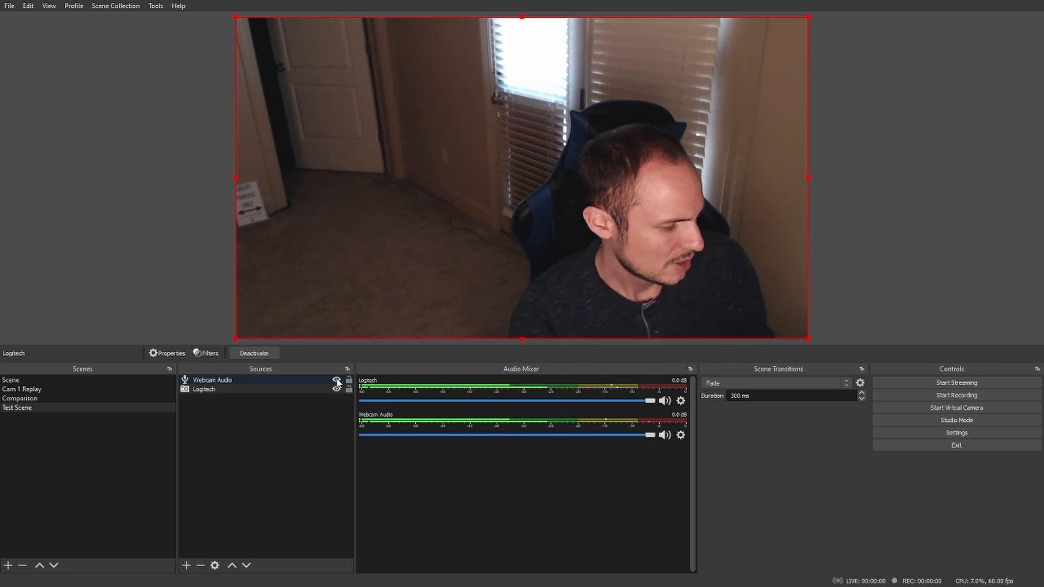
pyautogui.click(337, 380)
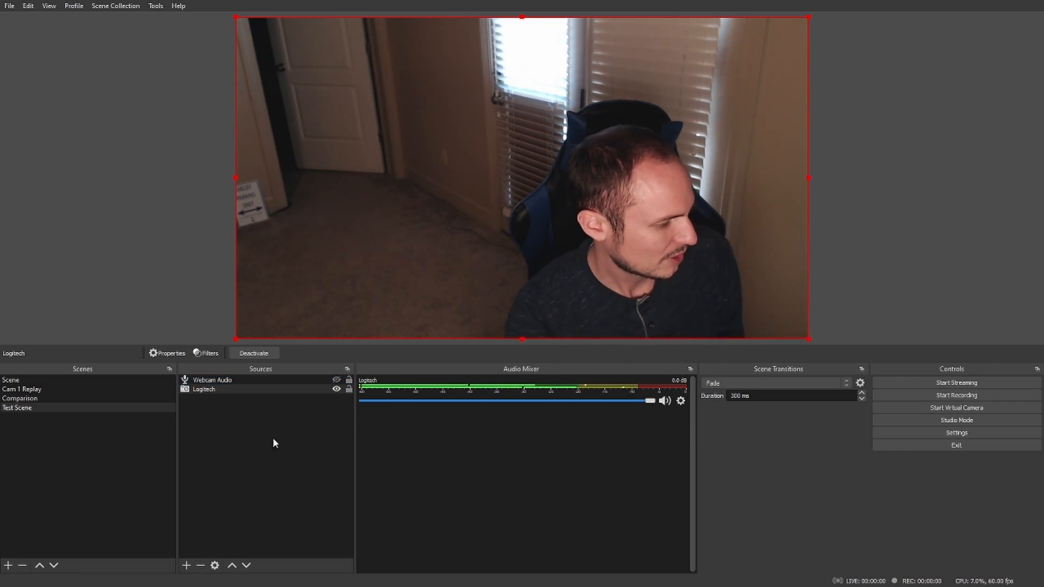
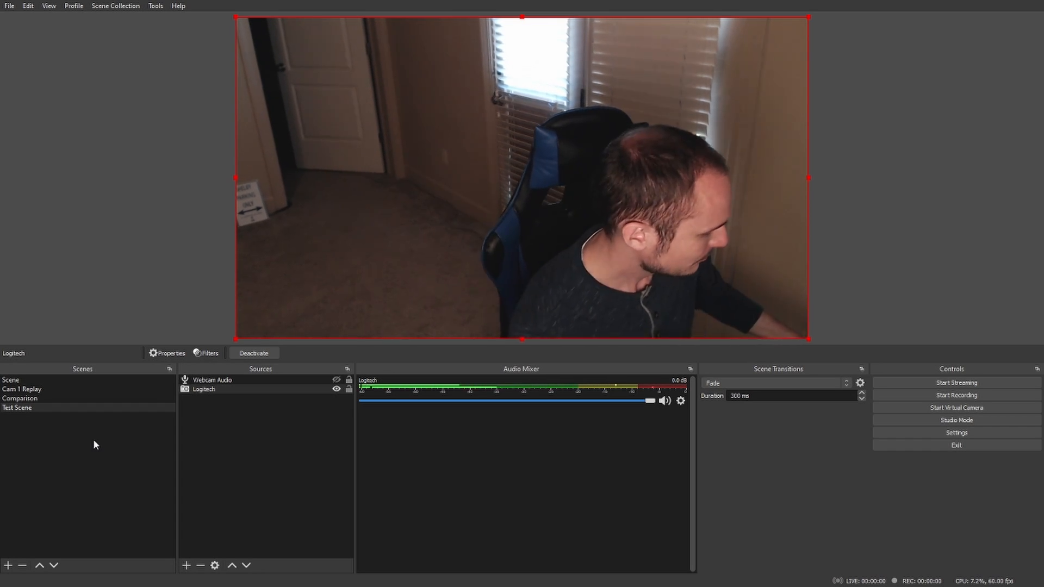
# Step: Switch to Desktop 2, view the EQ Lesson presentation in full screen, and exit the full-screen view
pyautogui.press('super+Tab')
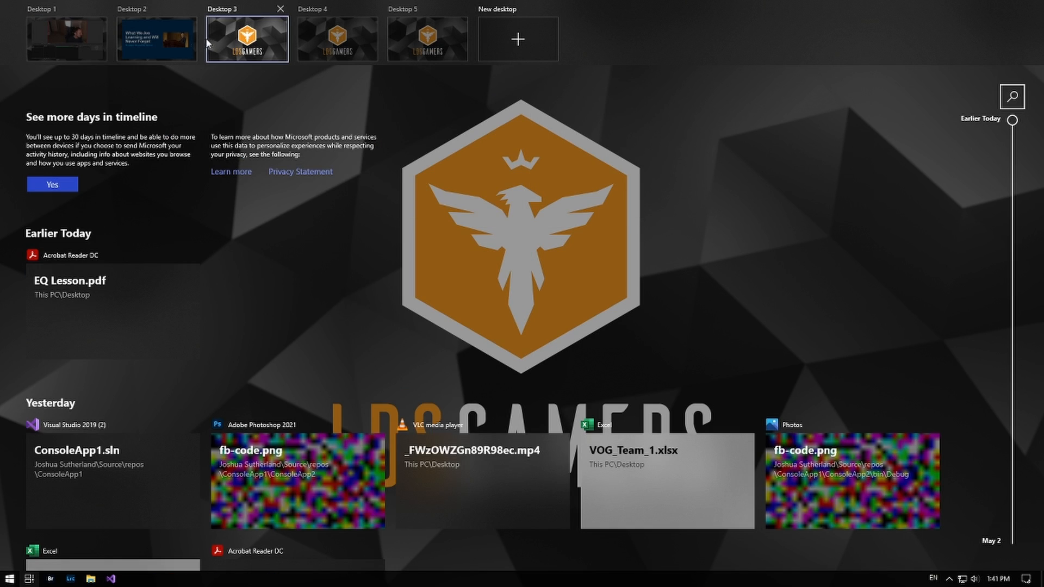
pyautogui.moveTo(145, 39)
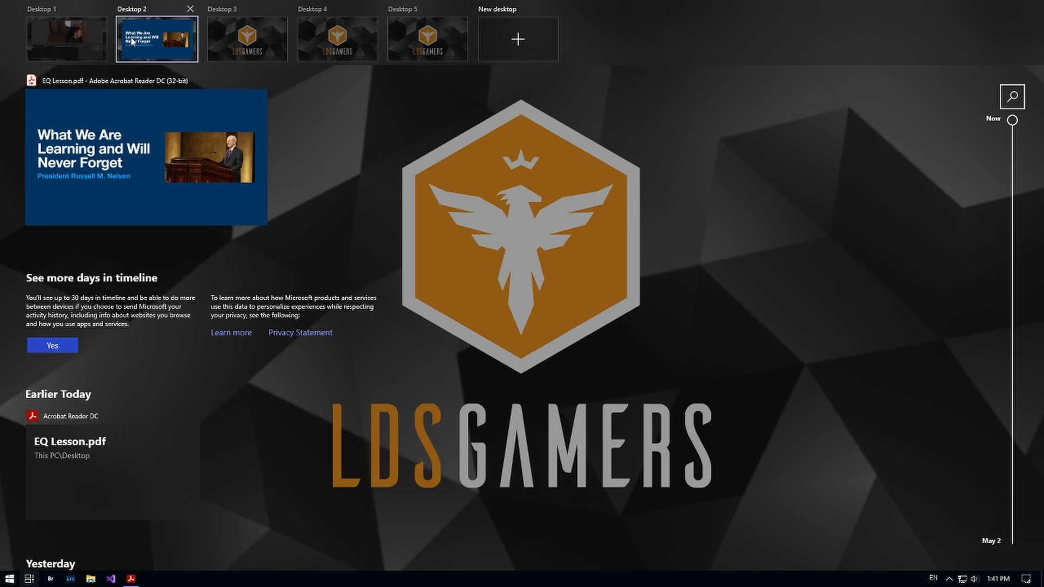
pyautogui.click(133, 41)
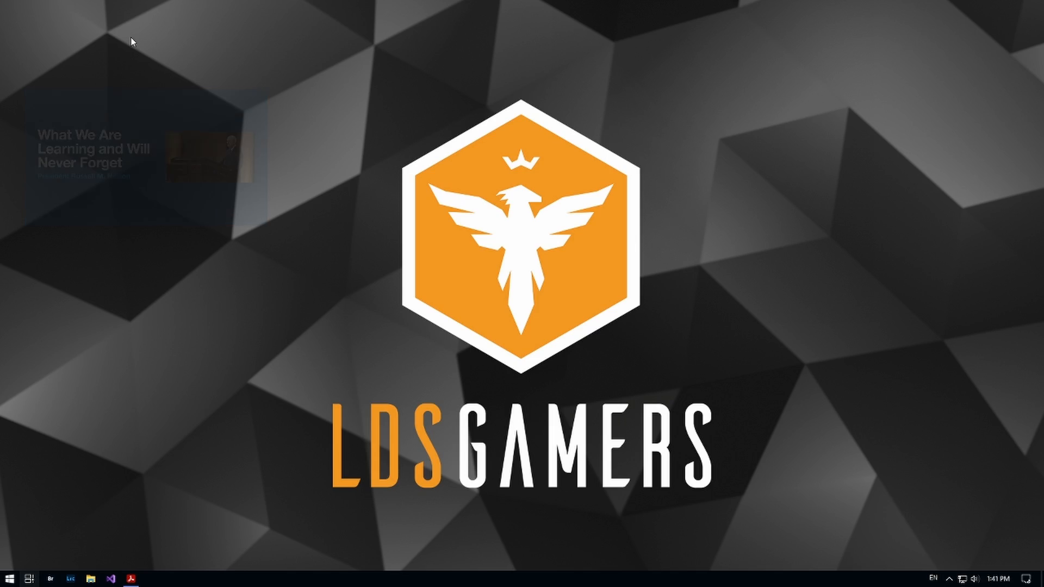
pyautogui.click(624, 114)
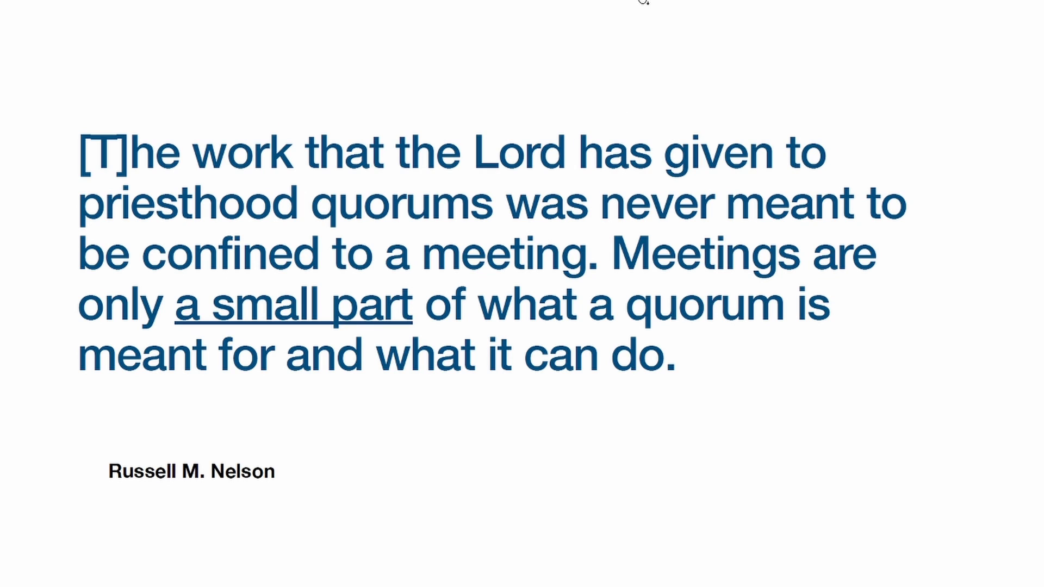
pyautogui.press('Escape')
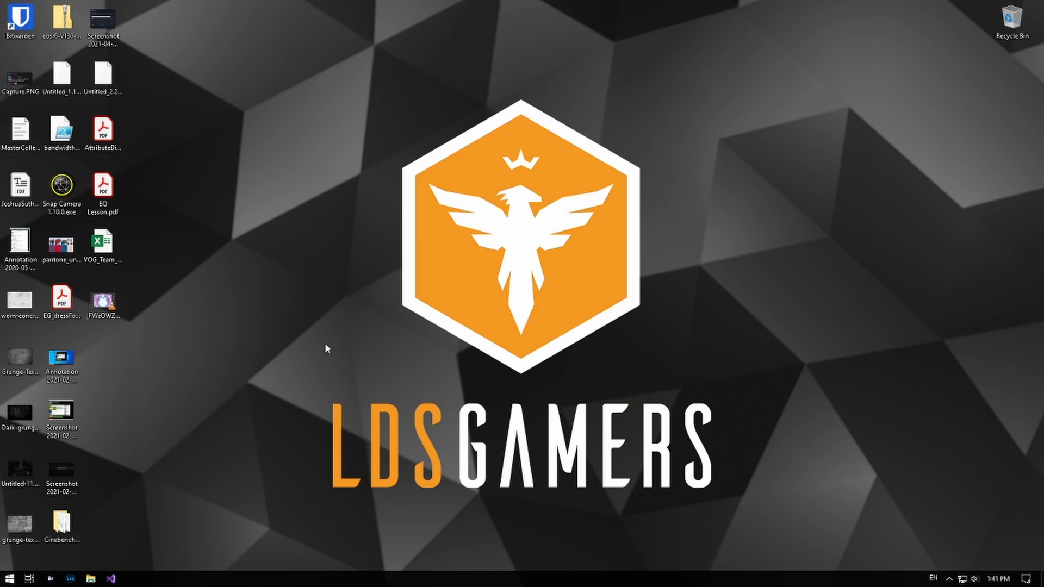
# Step: Switch to Desktop 2 from the virtual desktop overview, and move to the neighbouring OBS desktop and back
pyautogui.press('super+Tab')
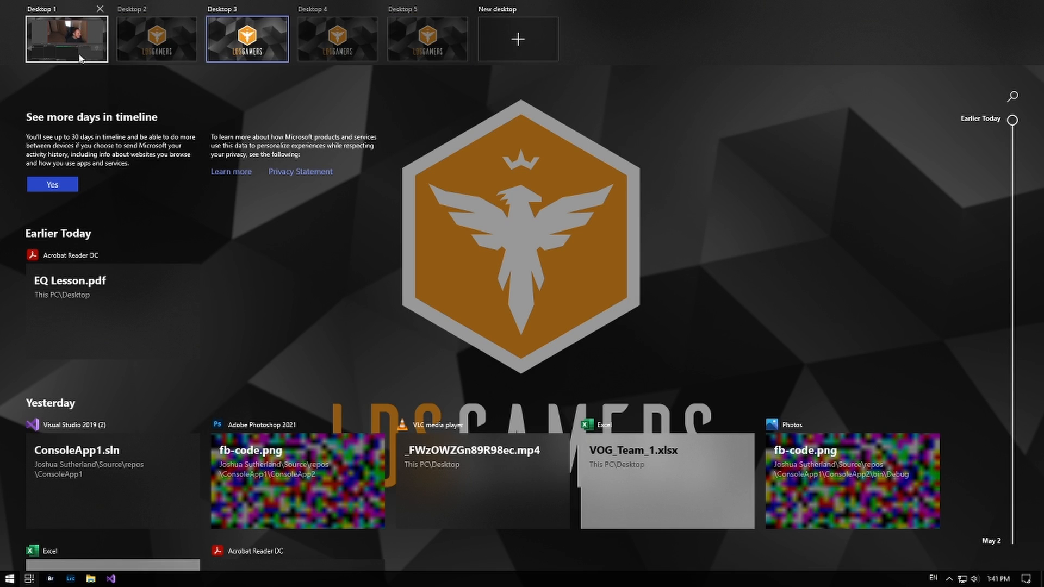
pyautogui.click(163, 47)
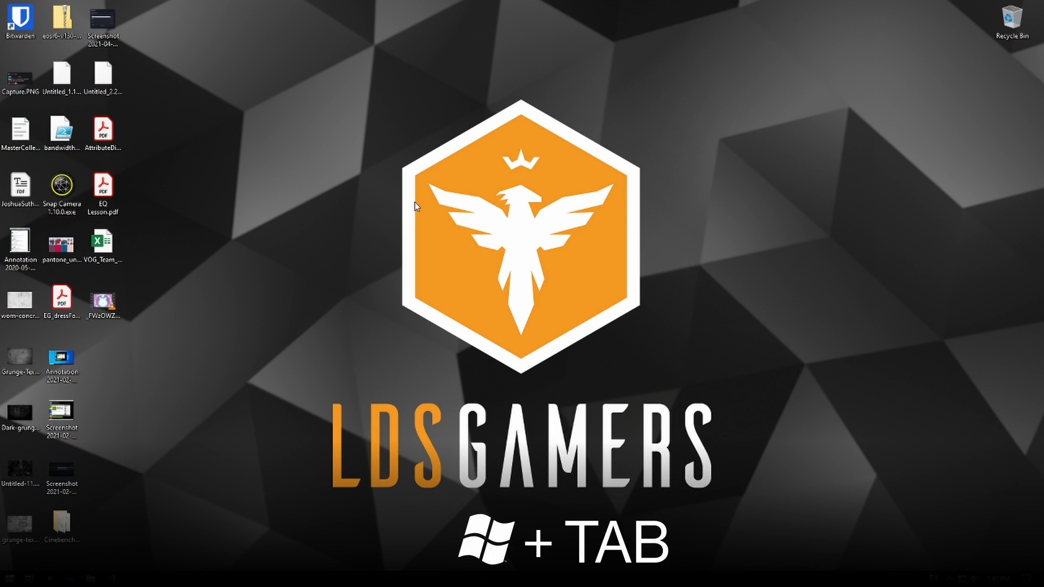
pyautogui.press('super+Tab')
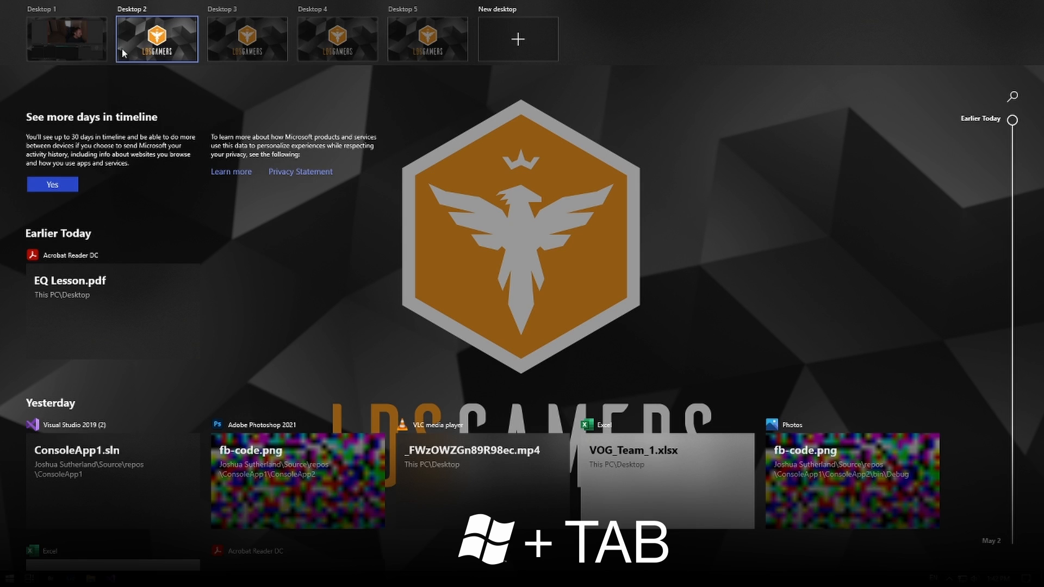
pyautogui.click(123, 52)
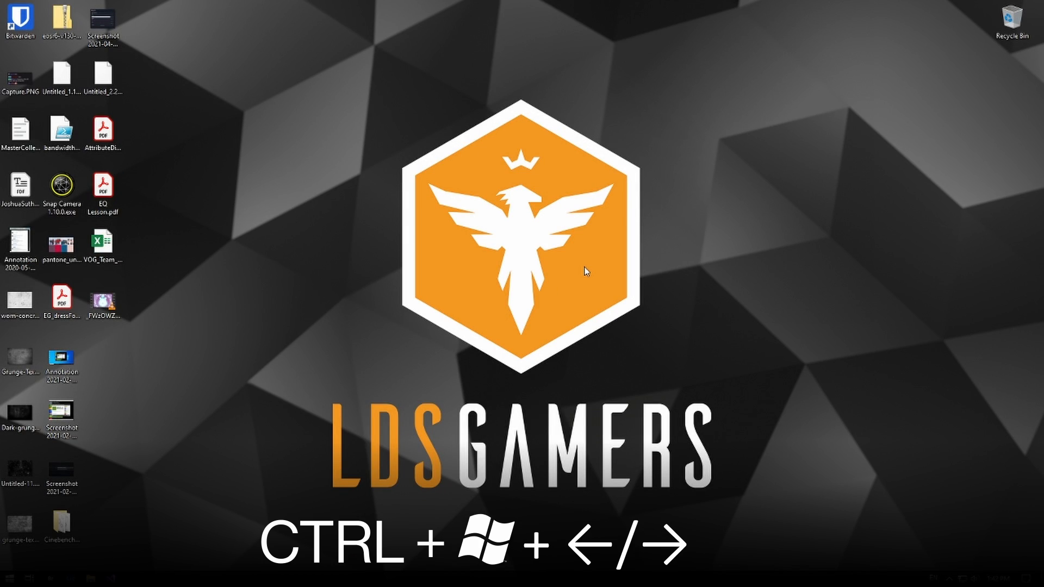
pyautogui.press('ctrl+super+Left')
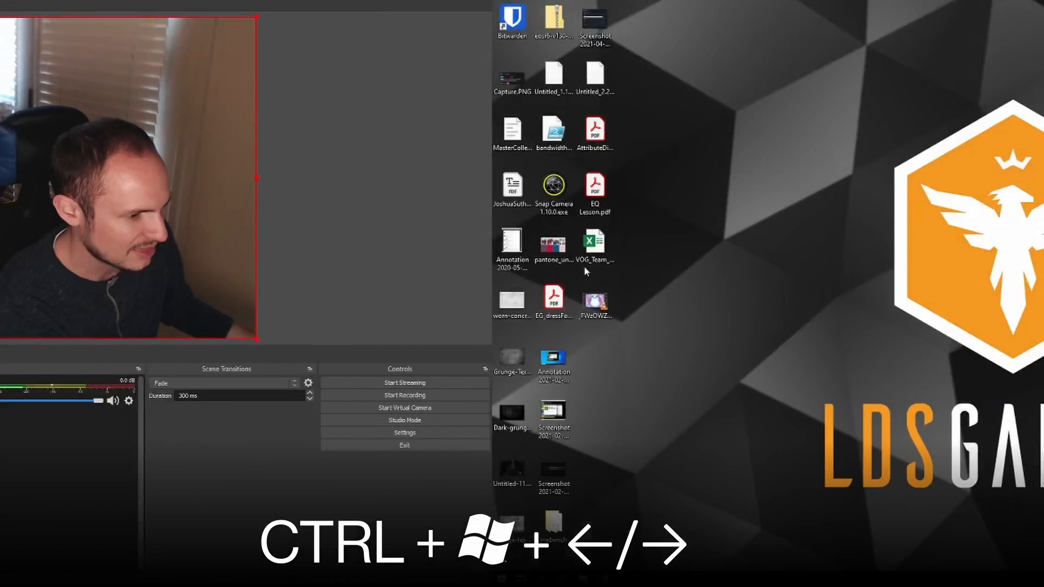
pyautogui.press('ctrl+super+Right')
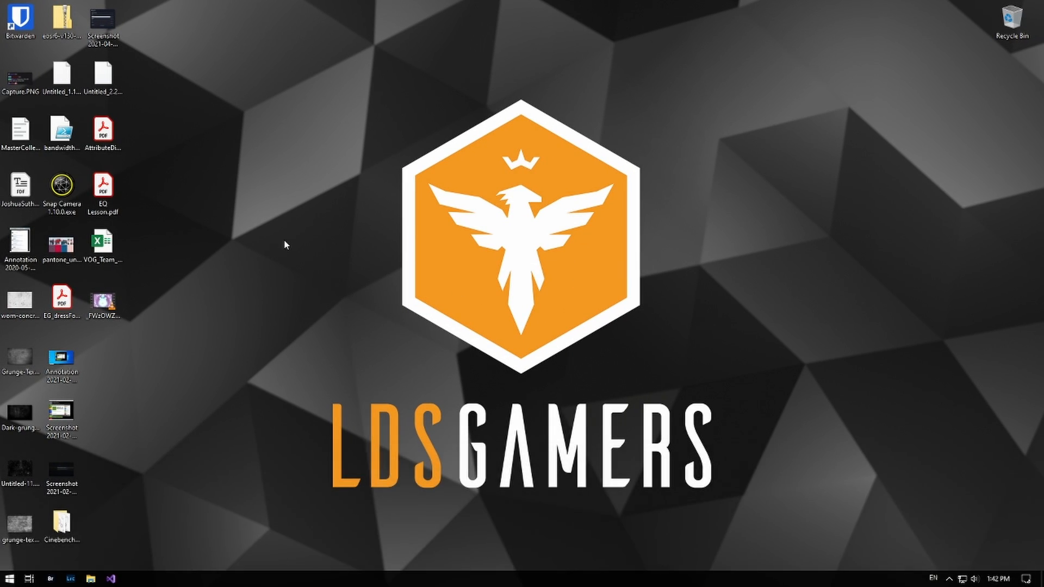
# Step: Open EQ Lesson.pdf from the desktop in Acrobat Reader and show it in full screen
pyautogui.doubleClick(104, 184)
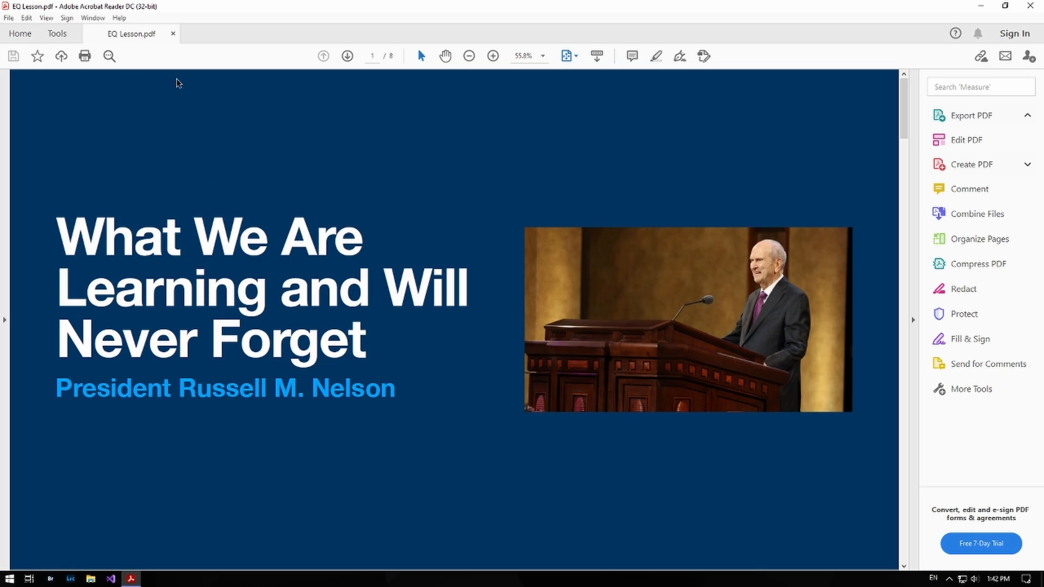
pyautogui.hotkey('ctrl', 'l')
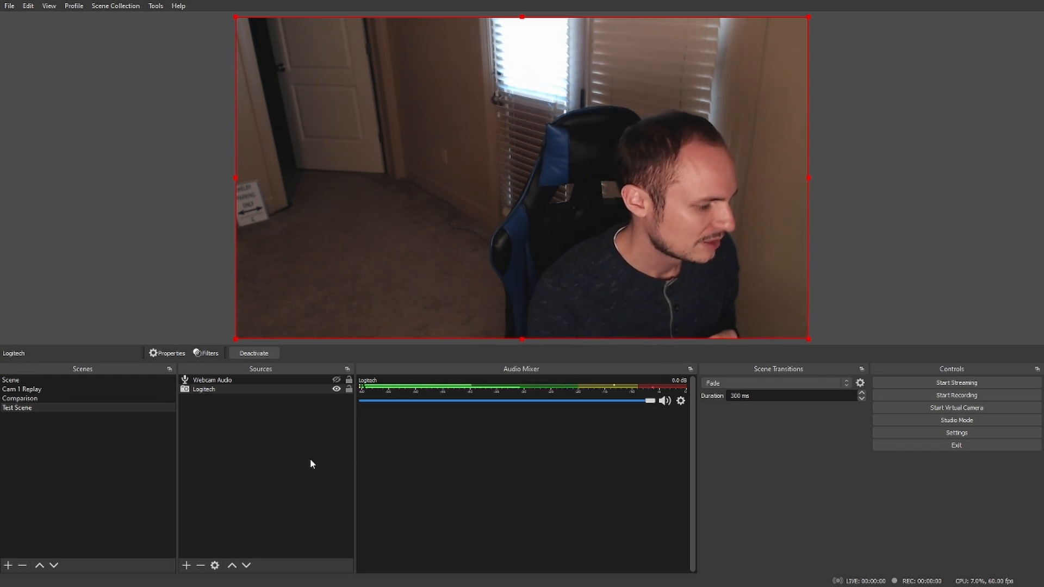
# Step: In OBS, add the existing "Presentation" source to the Test Scene as a Window Capture
pyautogui.rightClick(257, 439)
pyautogui.moveTo(280, 446)
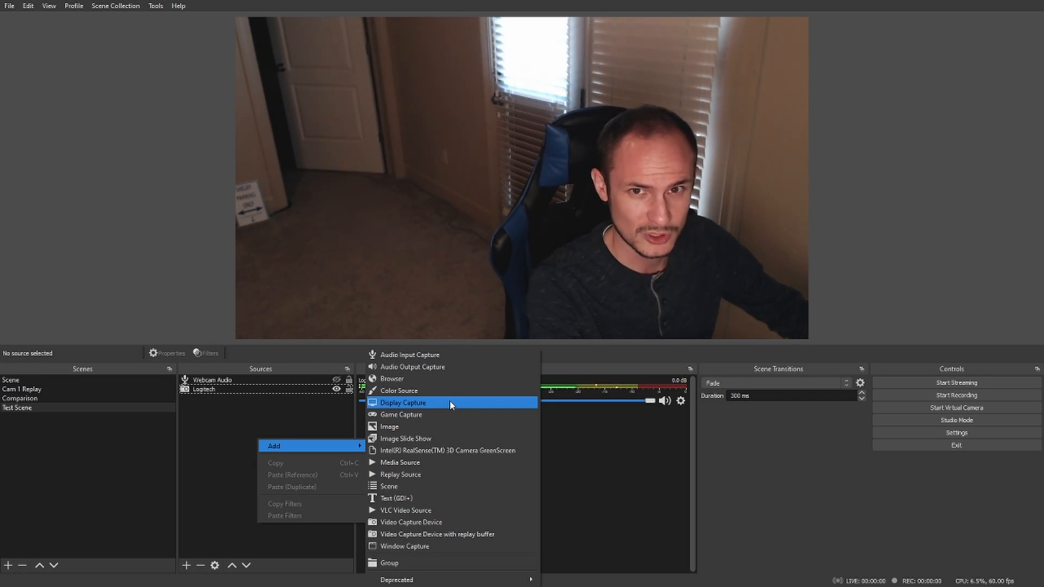
pyautogui.click(399, 547)
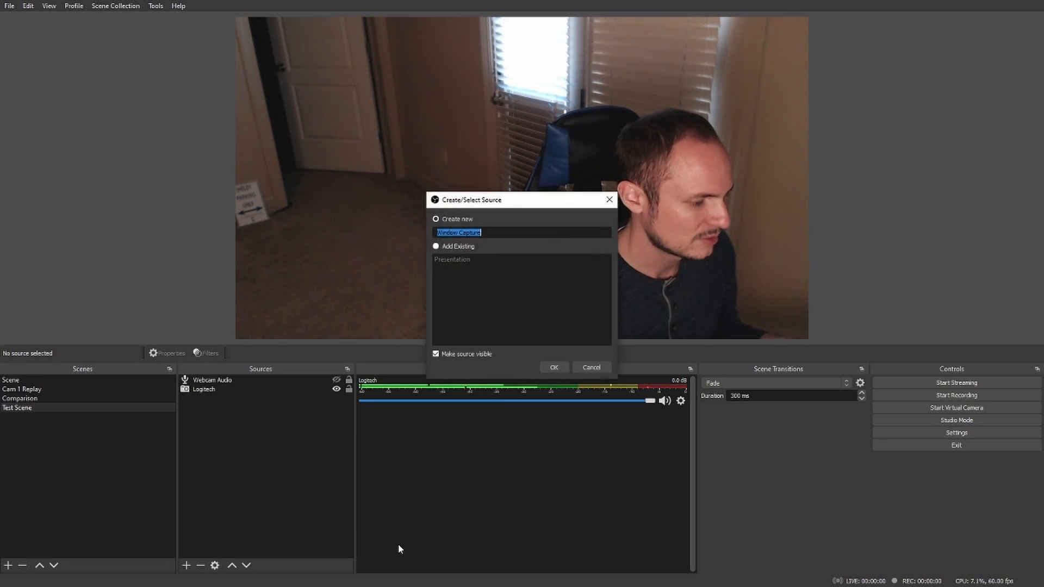
pyautogui.click(453, 249)
pyautogui.click(466, 260)
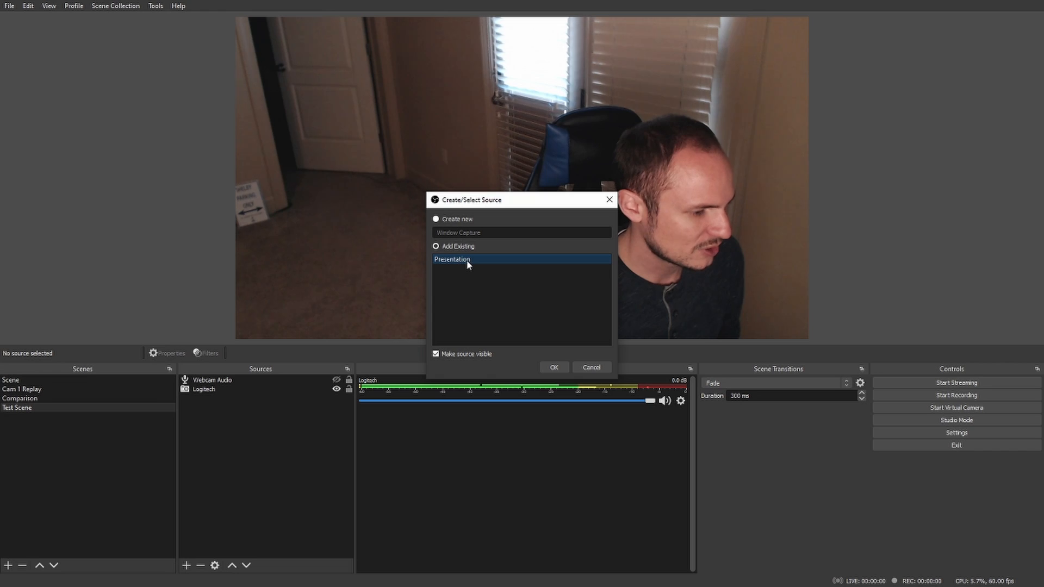
pyautogui.click(554, 367)
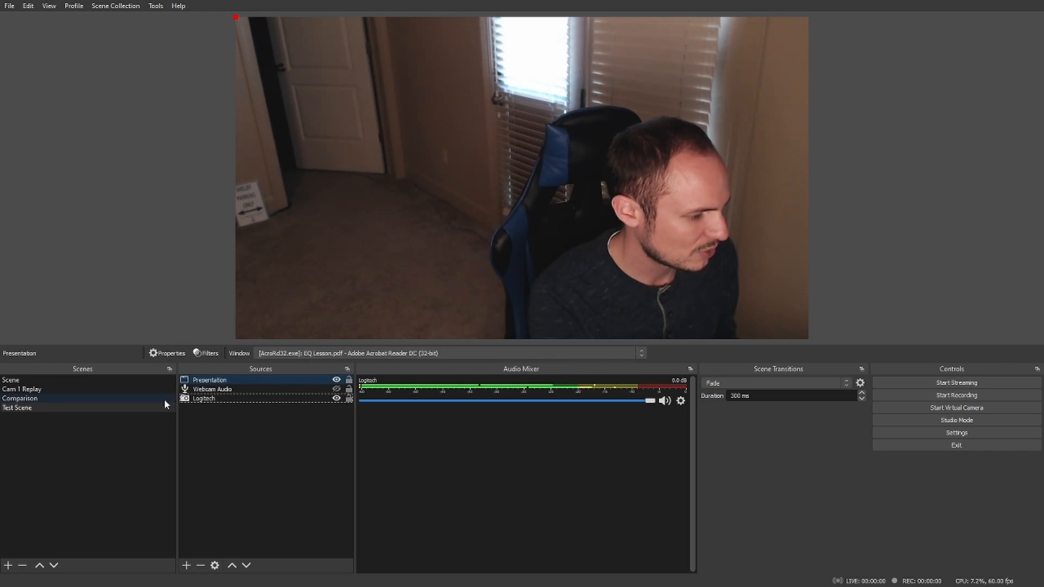
# Step: Open the Presentation source's properties and check the list of windows available for capture
pyautogui.doubleClick(212, 381)
pyautogui.click(540, 414)
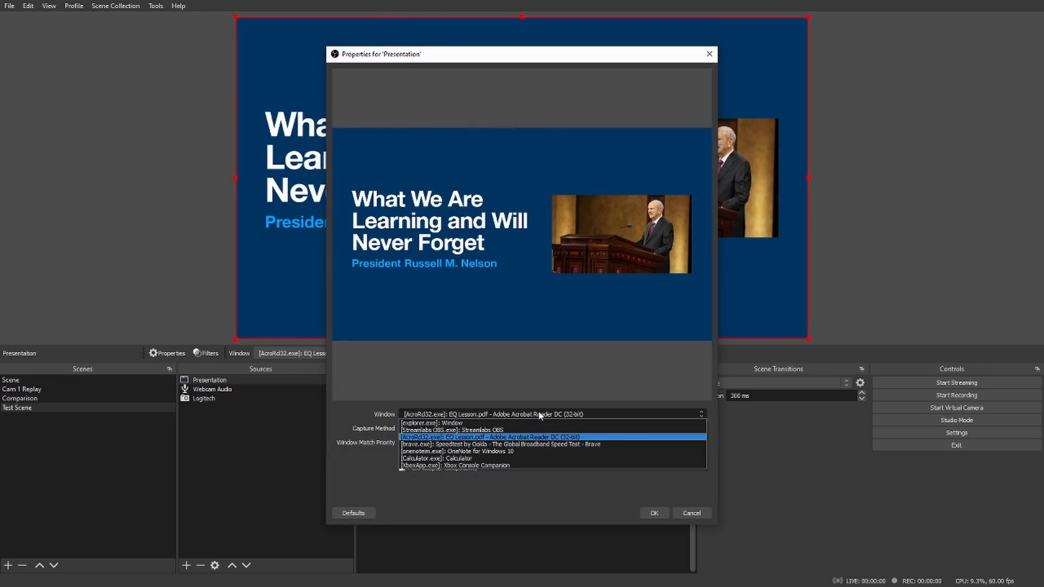
pyautogui.click(384, 419)
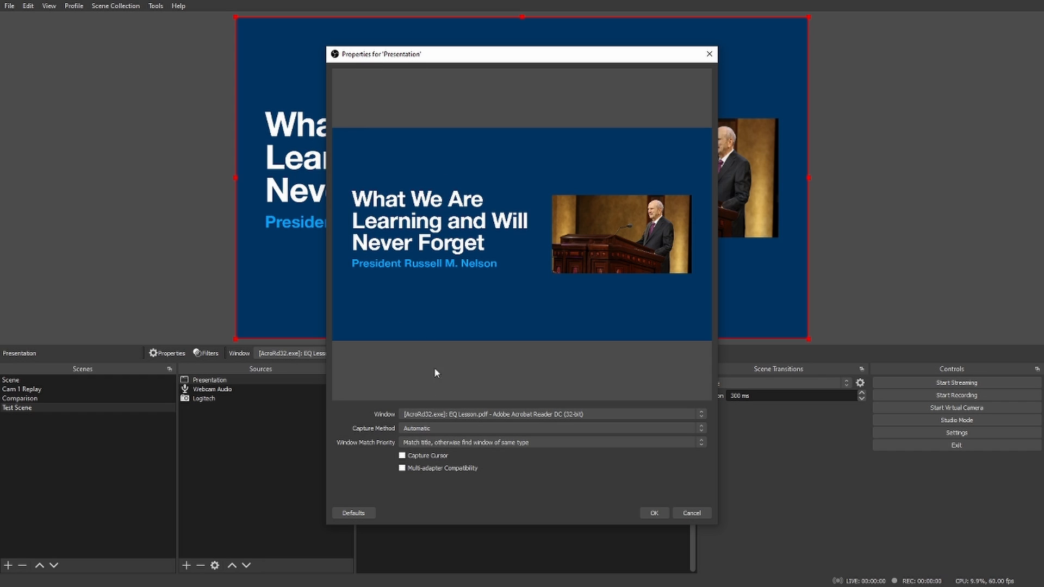
# Step: Try capturing the Calculator, OneNote for Windows 10 and Brave Speedtest windows in the Presentation source
pyautogui.click(615, 415)
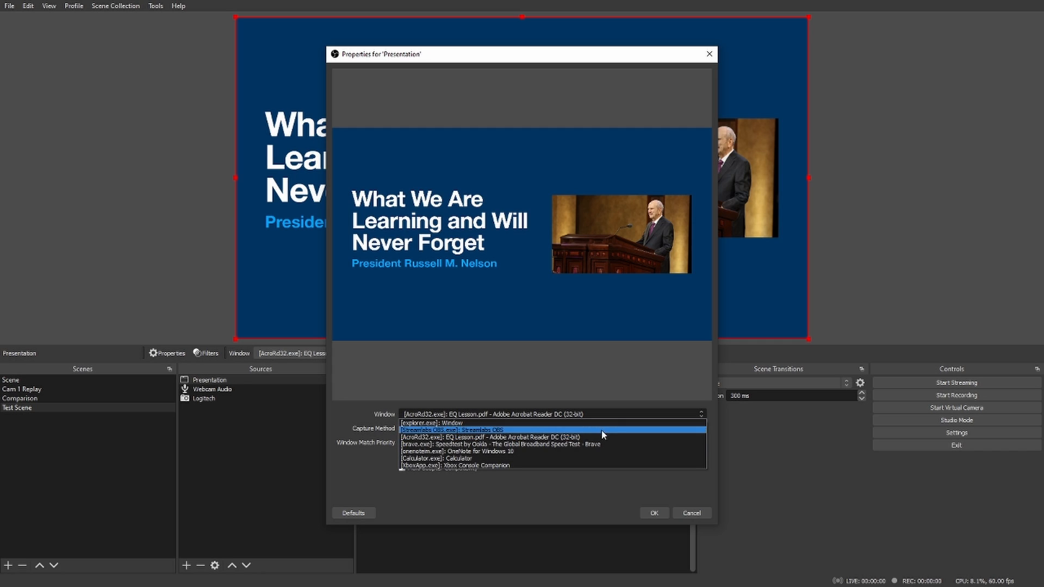
pyautogui.click(576, 459)
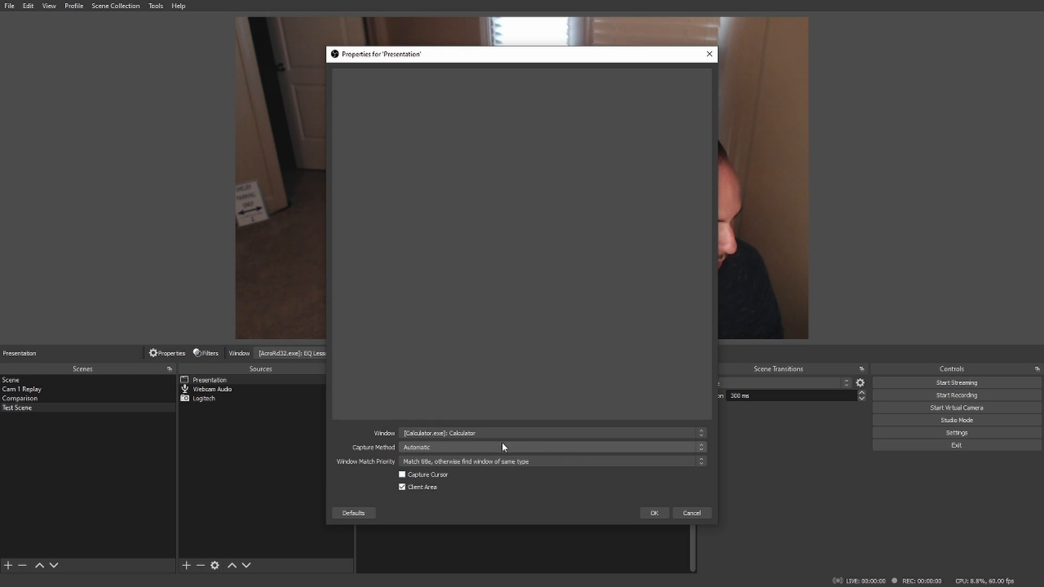
pyautogui.click(489, 434)
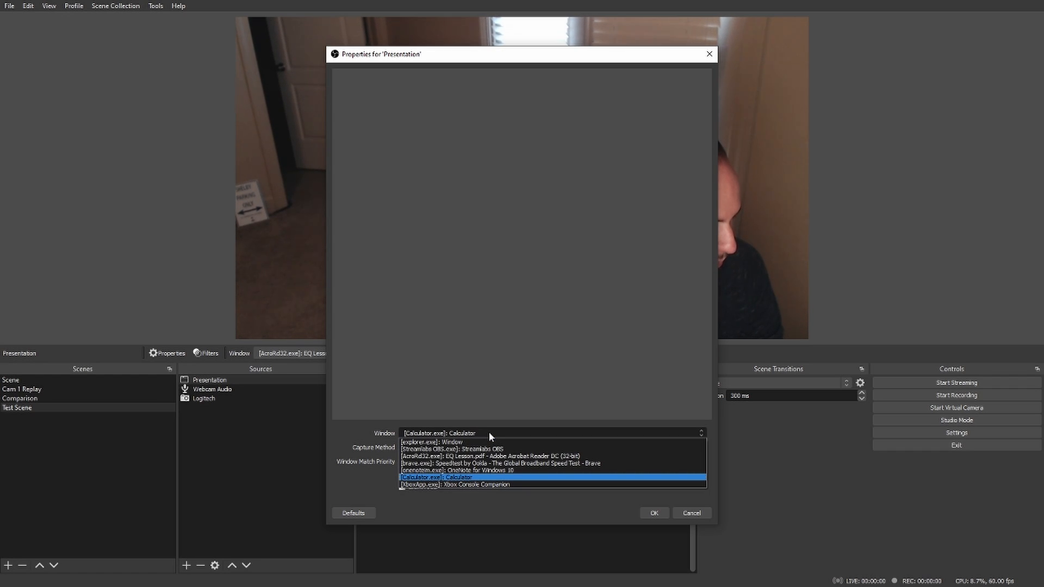
pyautogui.click(516, 471)
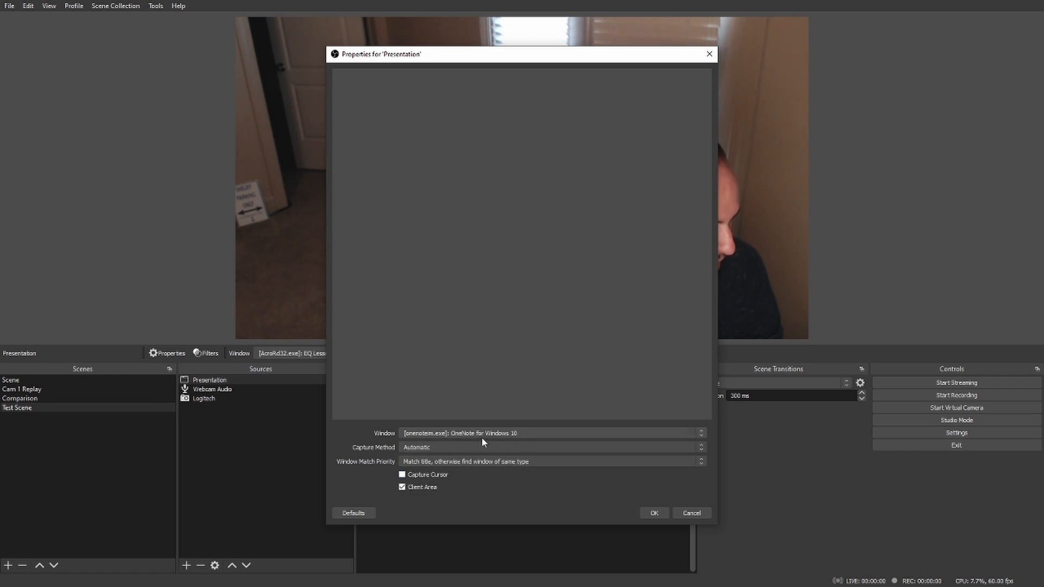
pyautogui.click(475, 433)
pyautogui.click(511, 464)
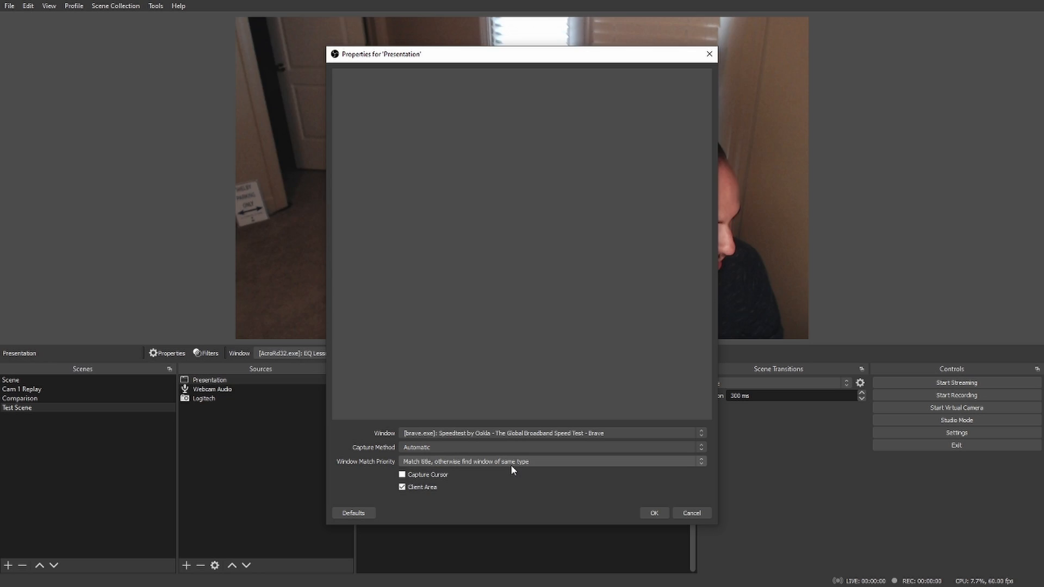
# Step: Set the Presentation source's window to [AcroRd32.exe]: EQ Lesson.pdf - Adobe Acrobat Reader DC (32-bit) and accept the properties
pyautogui.click(488, 435)
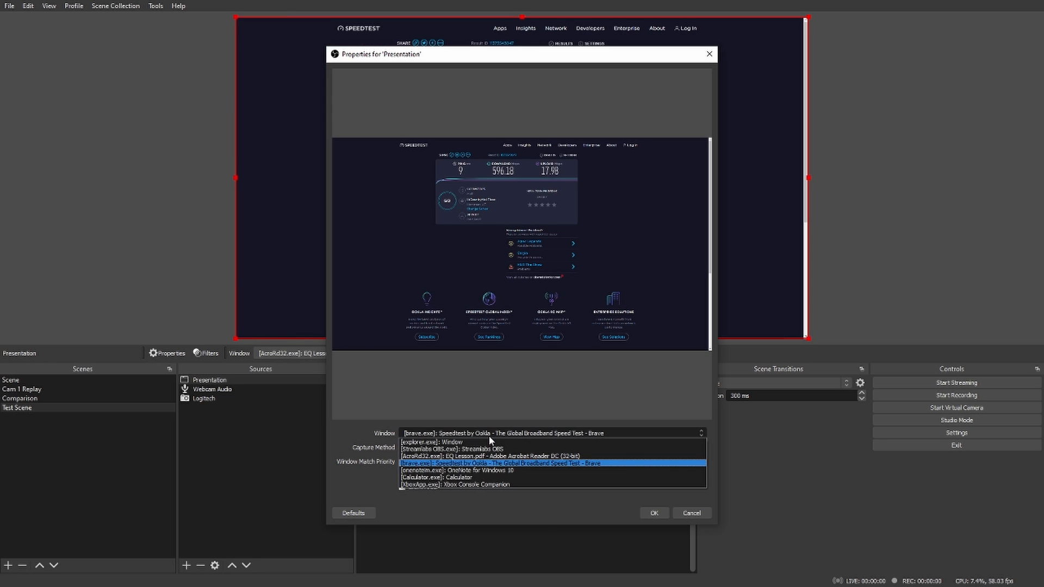
pyautogui.click(610, 456)
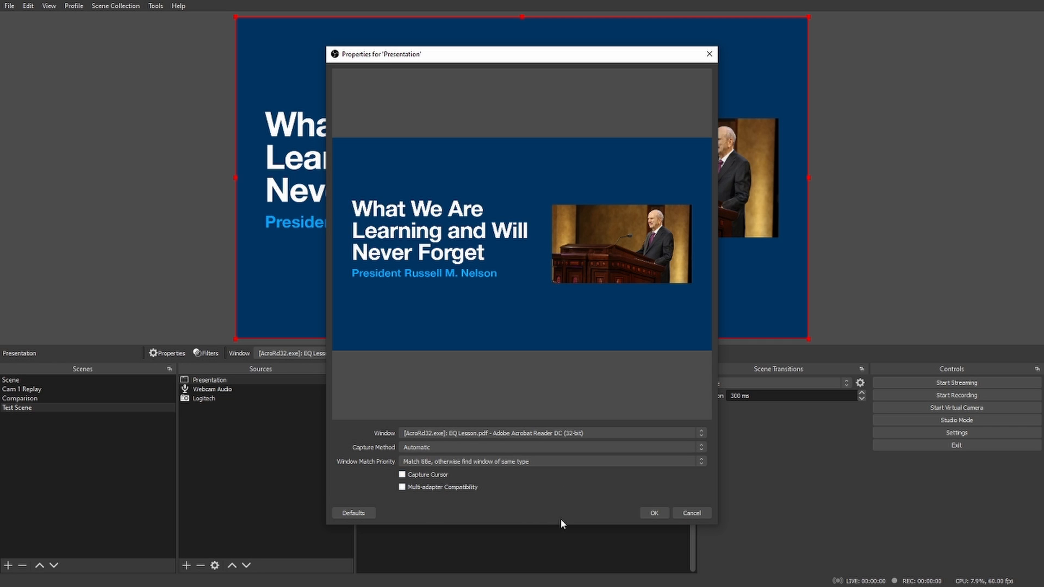
pyautogui.click(649, 514)
pyautogui.click(864, 158)
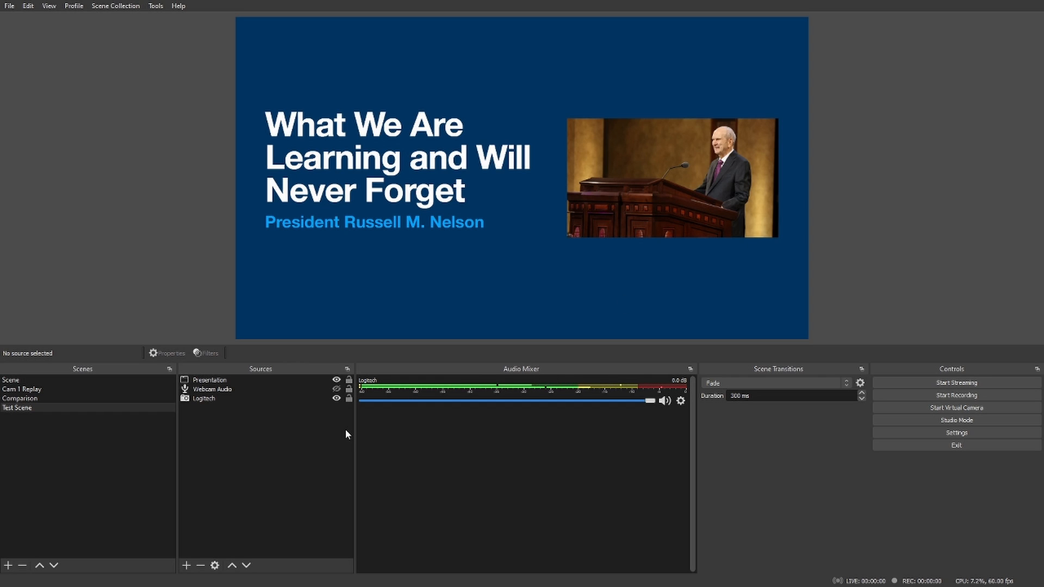
# Step: Move the Presentation source beneath Logitech in the source order and remove the Webcam Audio source from the scene
pyautogui.click(229, 381)
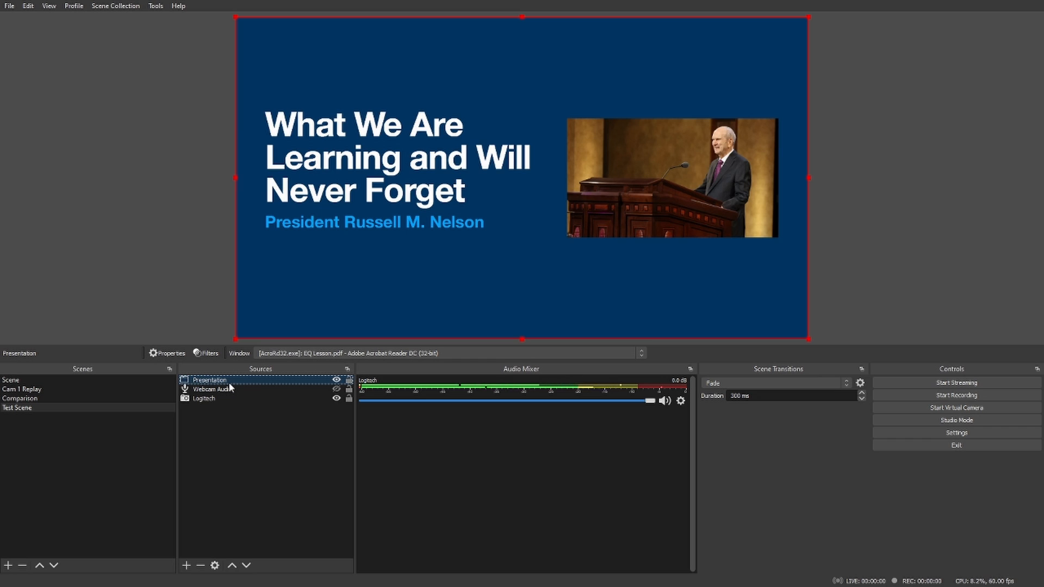
pyautogui.moveTo(230, 384); pyautogui.dragTo(226, 406)
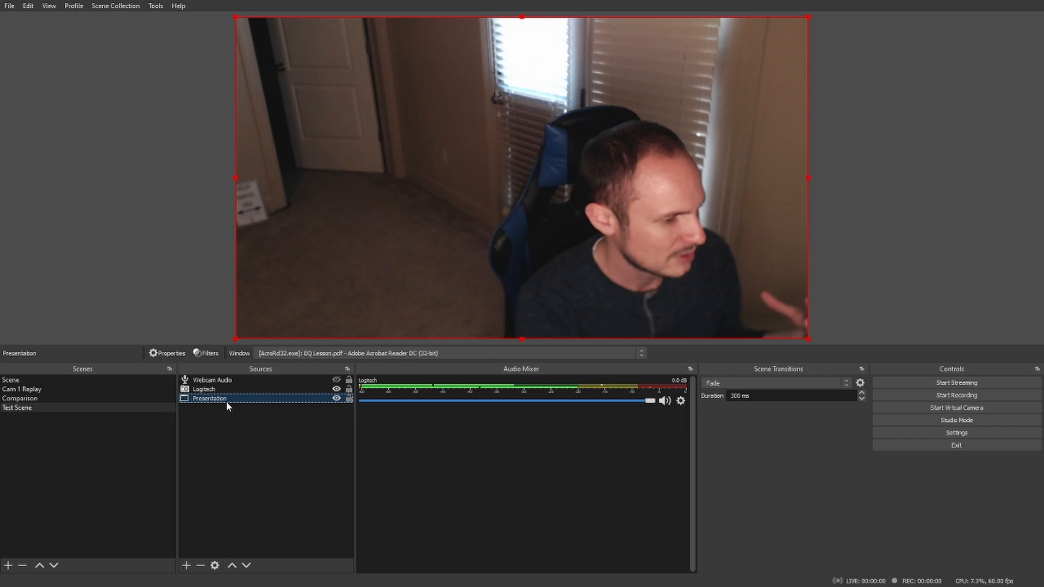
pyautogui.click(215, 384)
pyautogui.rightClick(214, 383)
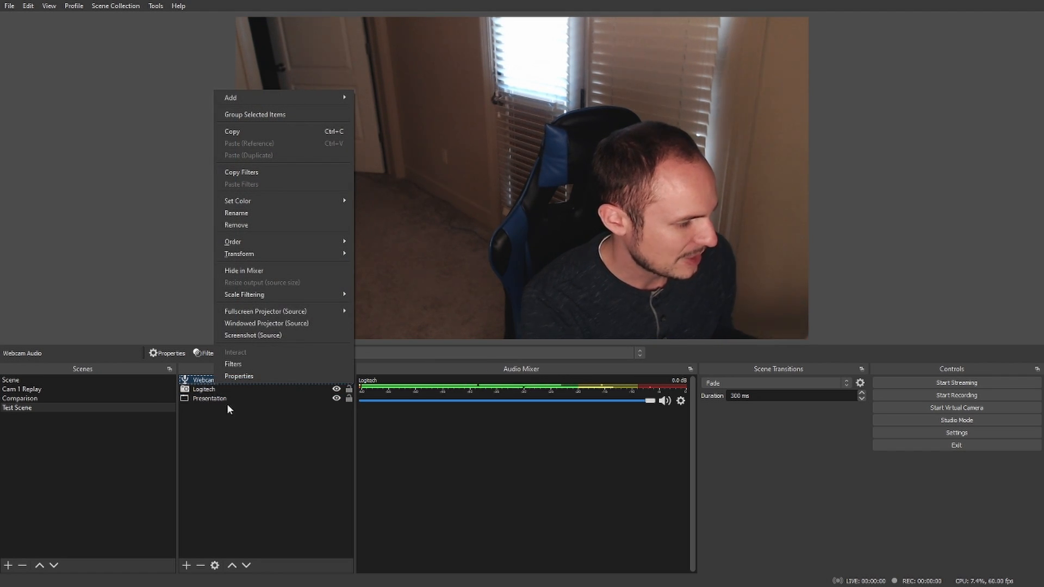
pyautogui.click(267, 227)
pyautogui.click(562, 302)
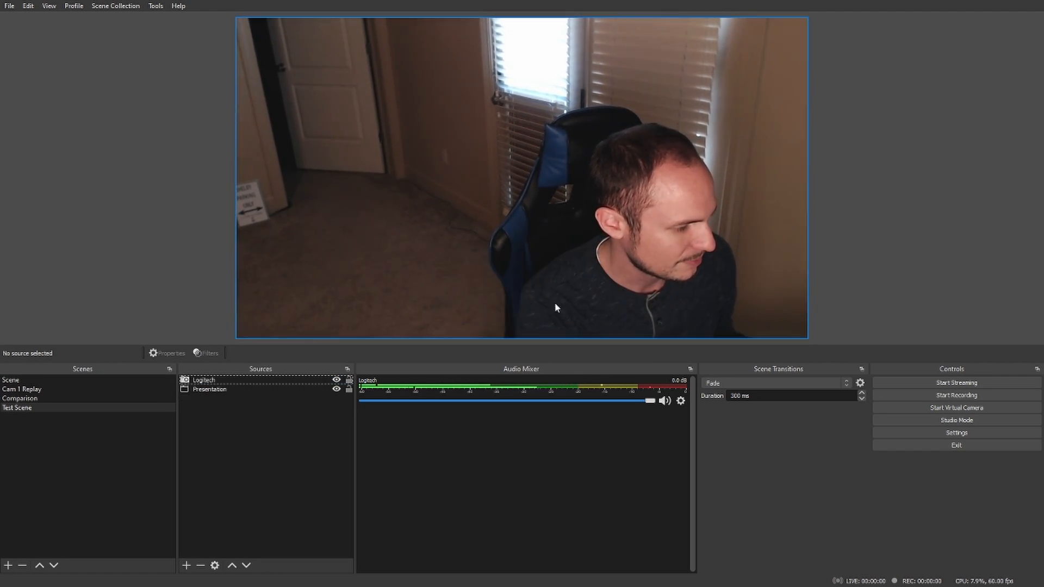
# Step: Scale the Logitech webcam down proportionally from its lower-right corner to just under two thirds of the canvas width
pyautogui.click(223, 381)
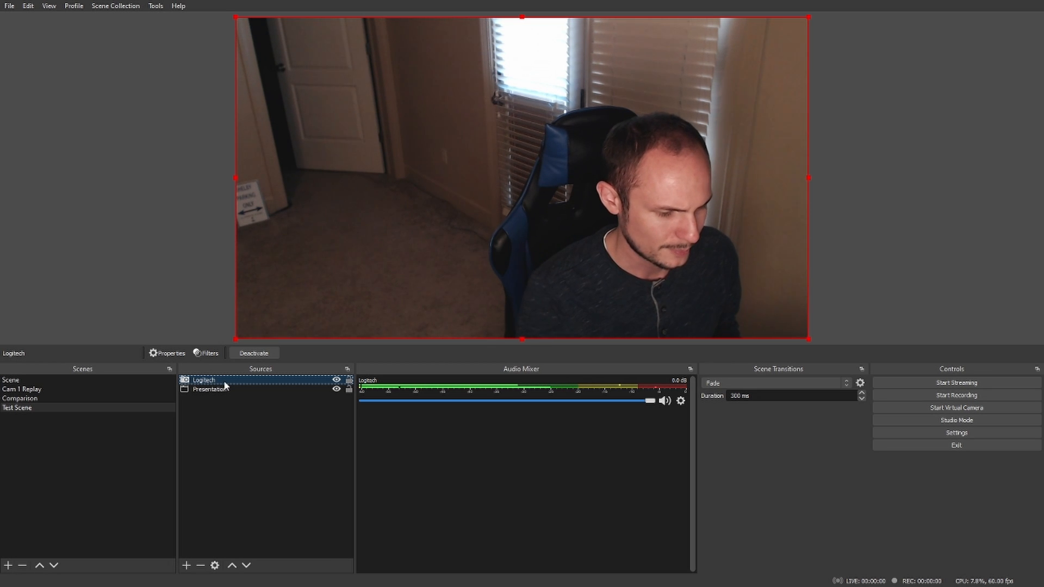
pyautogui.click(808, 339)
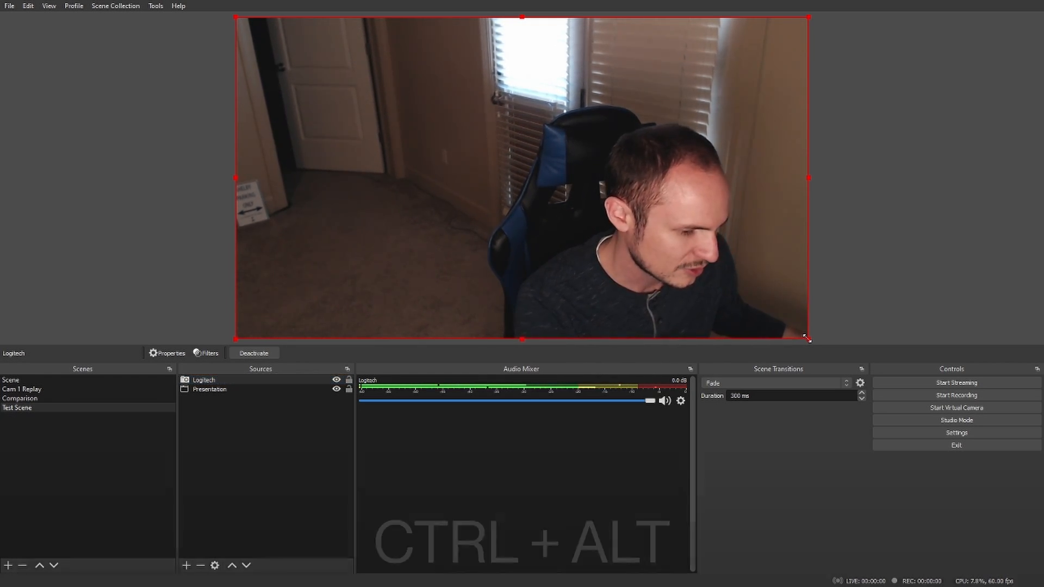
pyautogui.moveTo(808, 339); pyautogui.dragTo(783, 300)
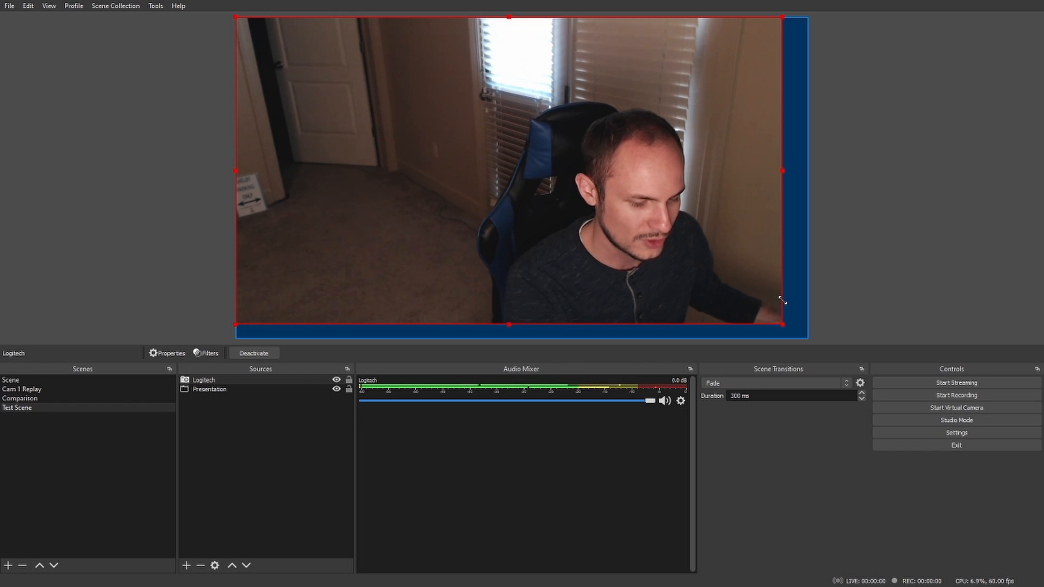
pyautogui.moveTo(782, 301); pyautogui.dragTo(579, 220)
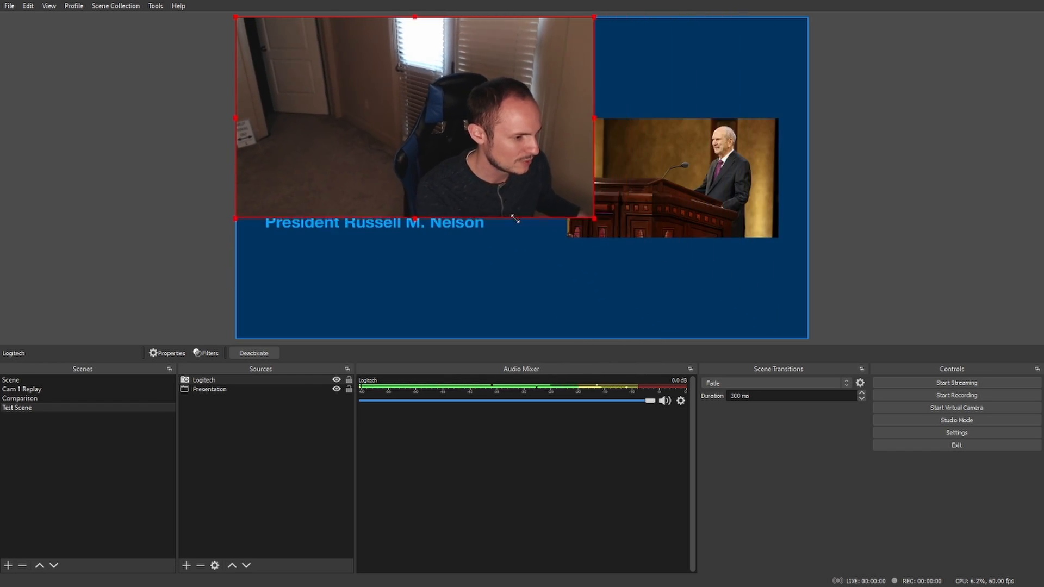
pyautogui.click(620, 88)
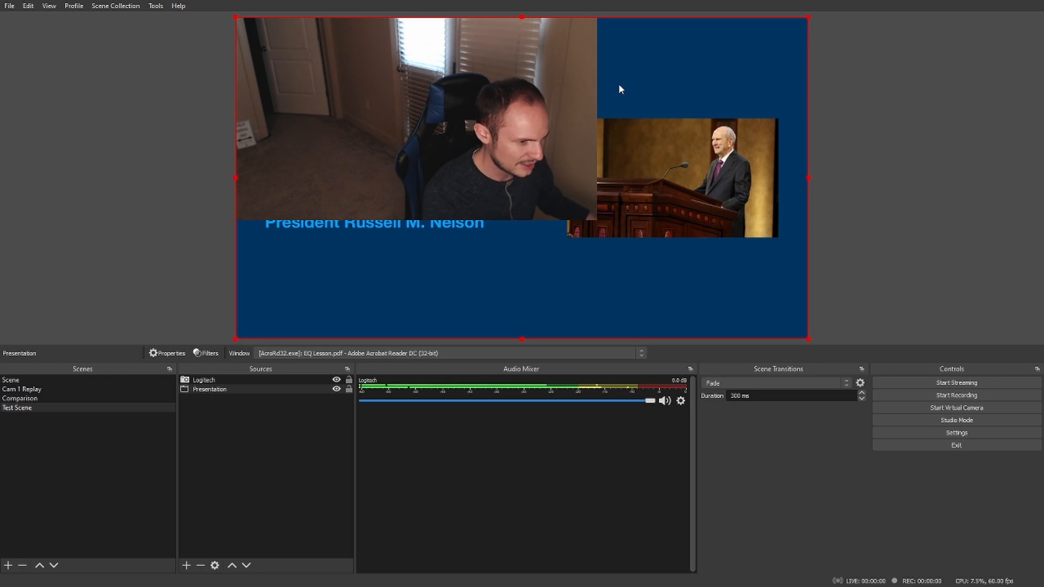
# Step: Crop the left and top edges of the Logitech webcam image so it frames the presenter closely
pyautogui.click(565, 105)
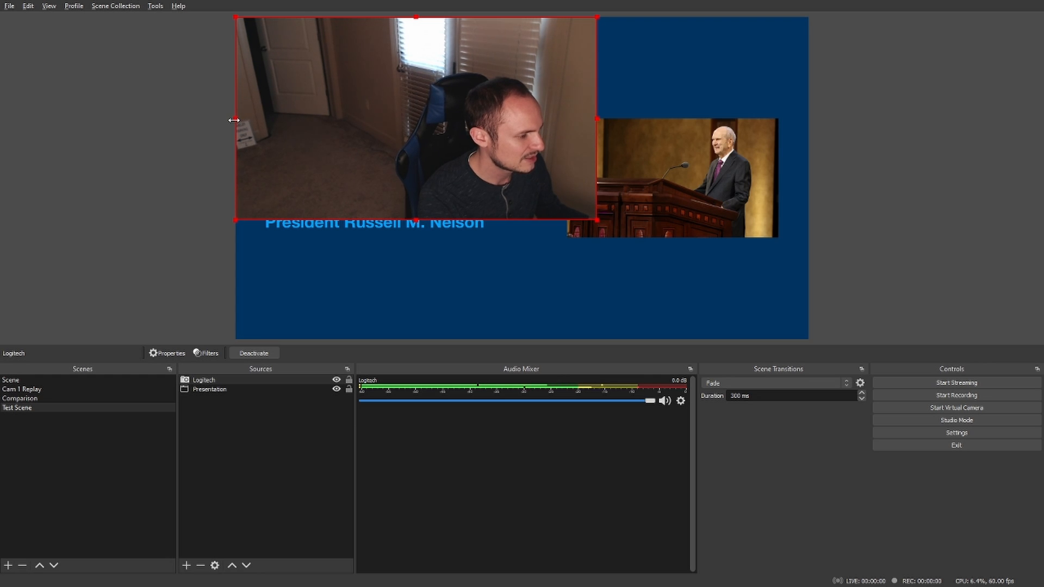
pyautogui.moveTo(237, 119); pyautogui.dragTo(380, 119)
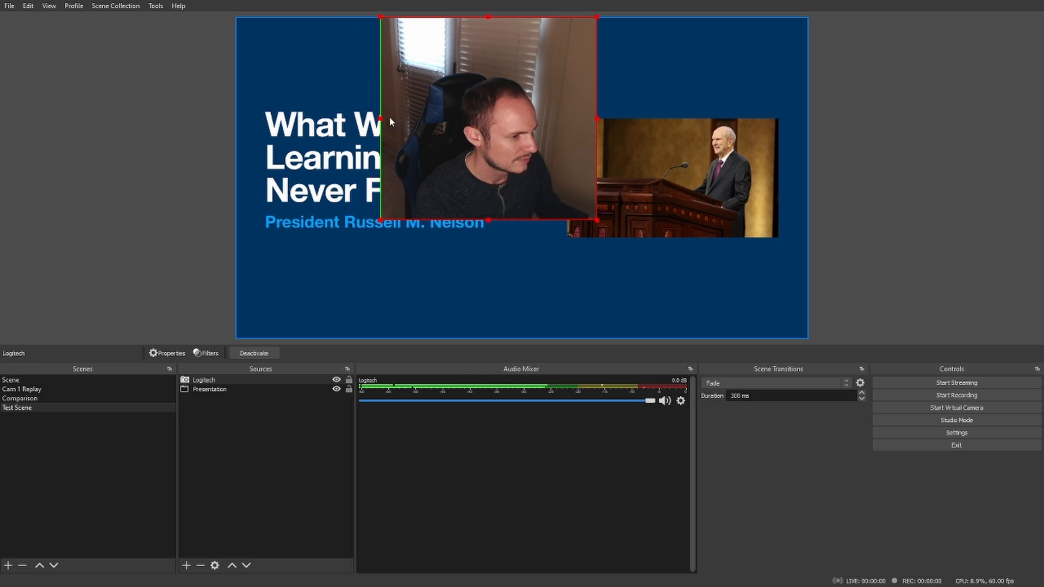
pyautogui.moveTo(489, 22); pyautogui.dragTo(486, 68)
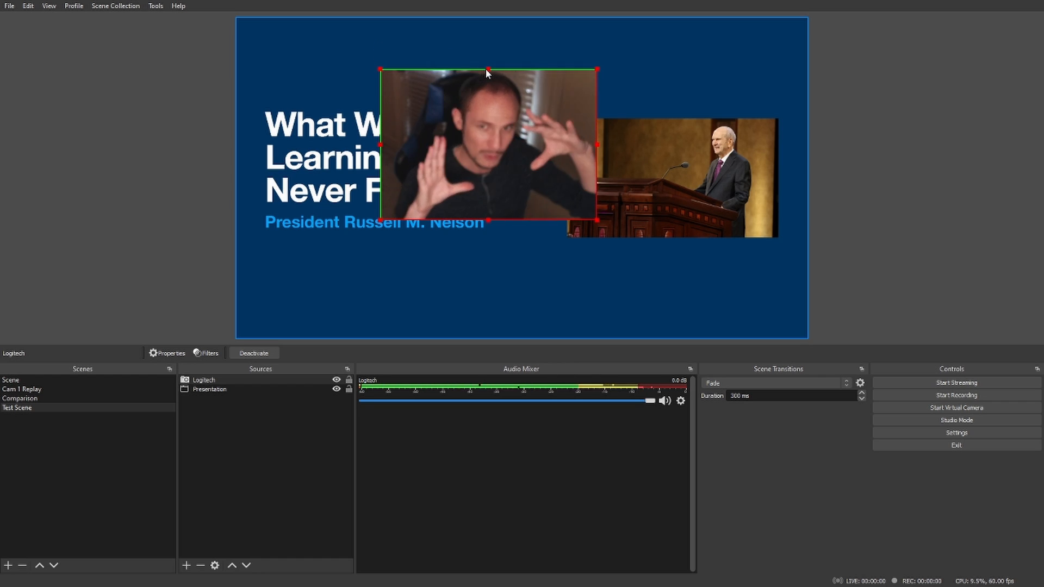
pyautogui.click(836, 161)
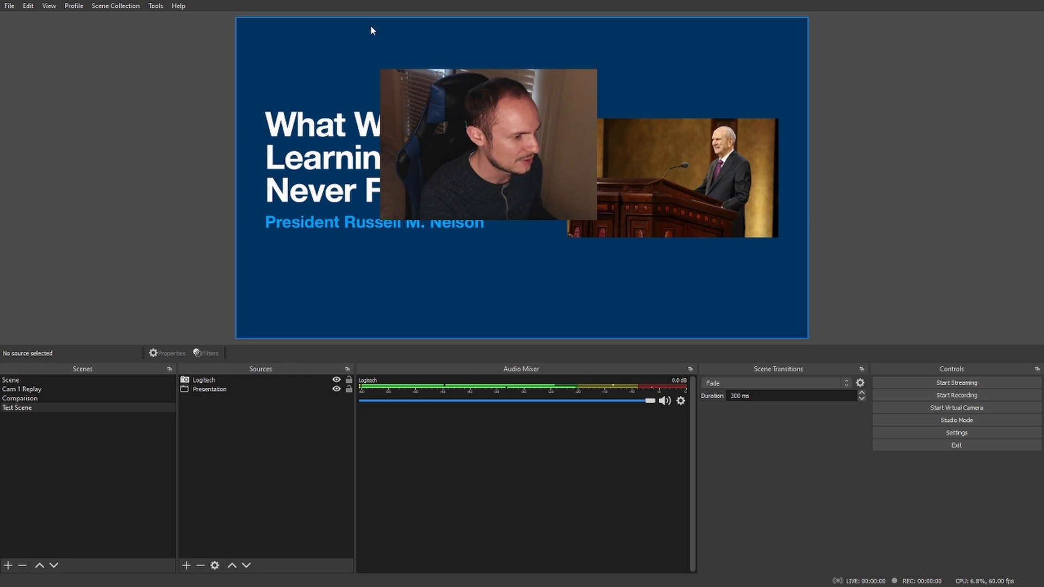
# Step: Shrink the cropped Logitech webcam image to just over a quarter of the canvas width
pyautogui.click(506, 174)
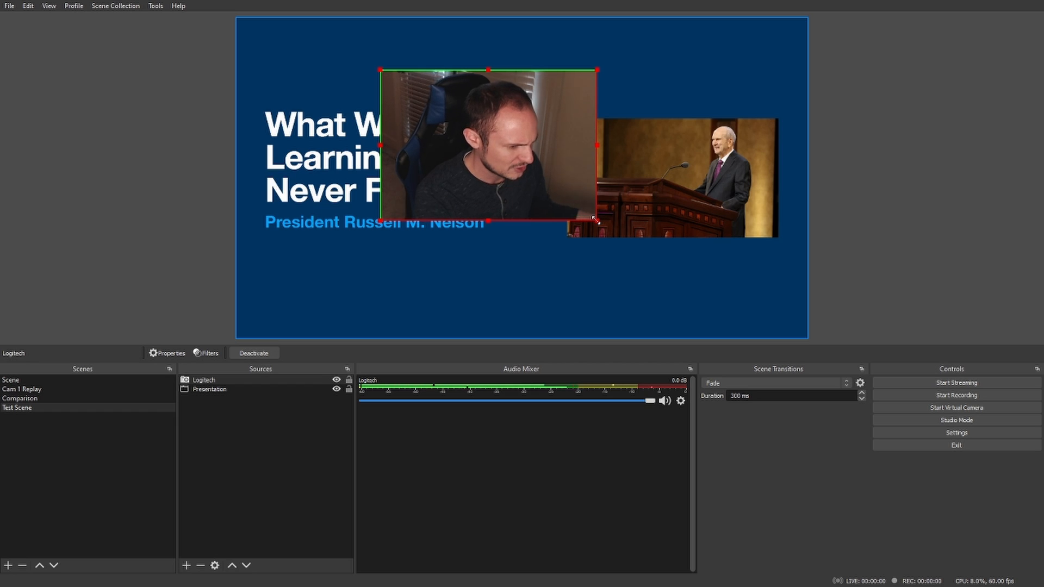
pyautogui.moveTo(595, 220); pyautogui.dragTo(554, 170)
pyautogui.moveTo(551, 130)
pyautogui.mouseDown()
pyautogui.moveTo(515, 114)
pyautogui.moveTo(571, 137)
pyautogui.mouseUp()
pyautogui.click(501, 207)
pyautogui.click(563, 201)
pyautogui.moveTo(572, 202); pyautogui.dragTo(546, 183)
# Step: Position the Logitech webcam image in the upper-left corner of the slide with a small margin, and select the Presentation source
pyautogui.moveTo(484, 149); pyautogui.dragTo(423, 116)
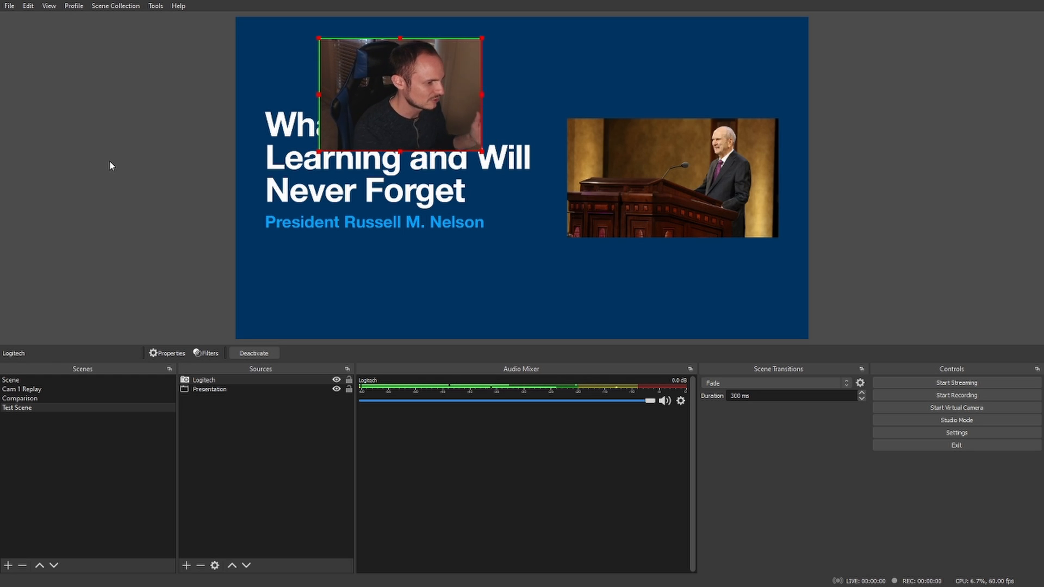
pyautogui.moveTo(399, 101); pyautogui.dragTo(343, 95)
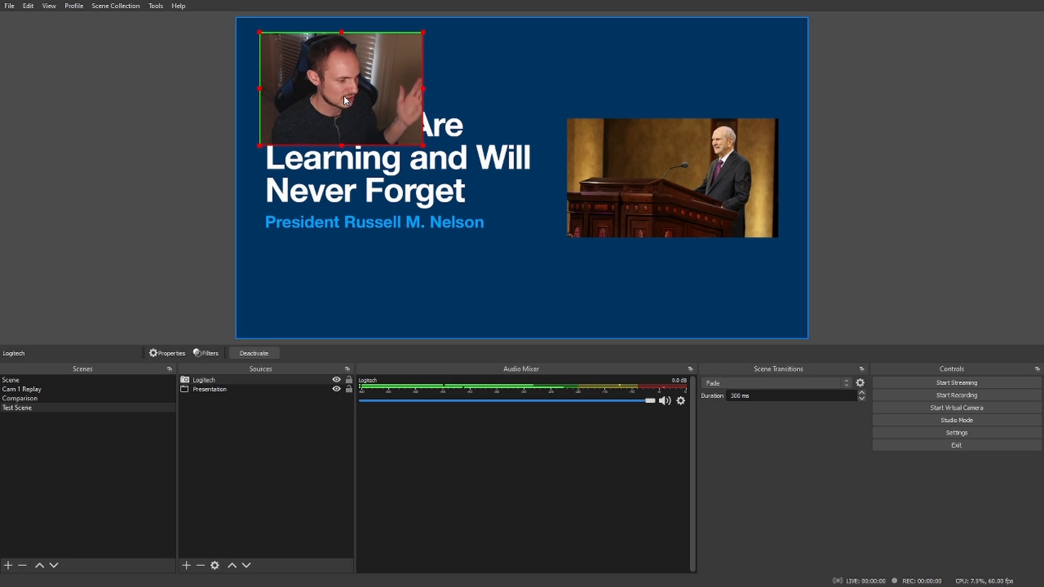
pyautogui.moveTo(359, 93); pyautogui.dragTo(345, 85)
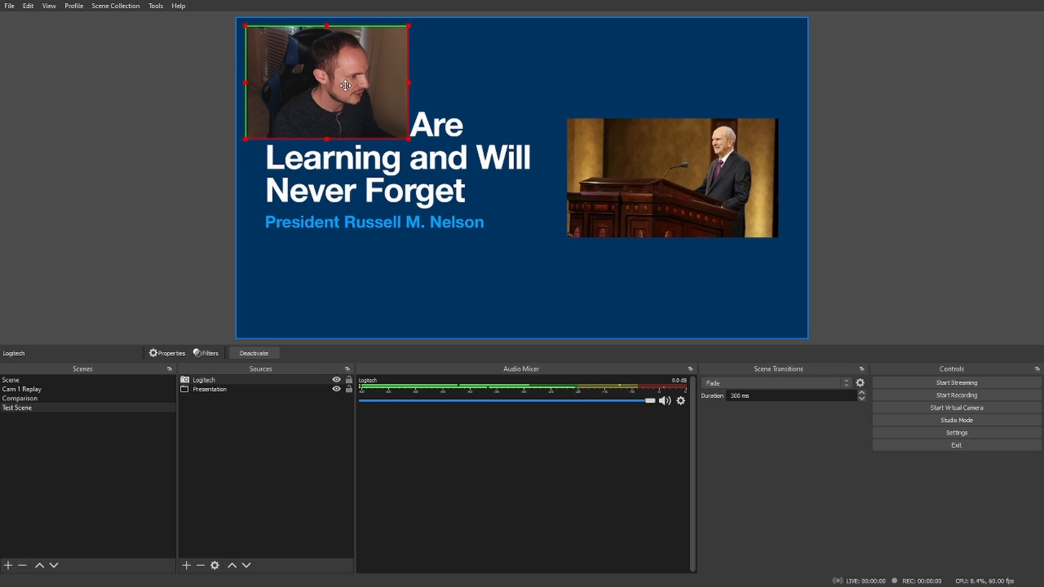
pyautogui.click(168, 159)
pyautogui.click(471, 108)
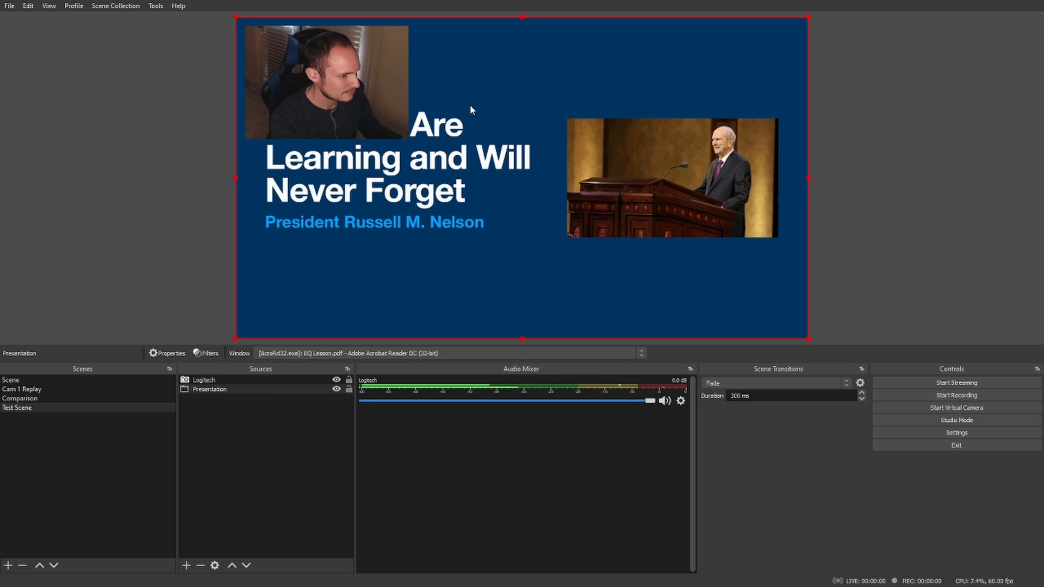